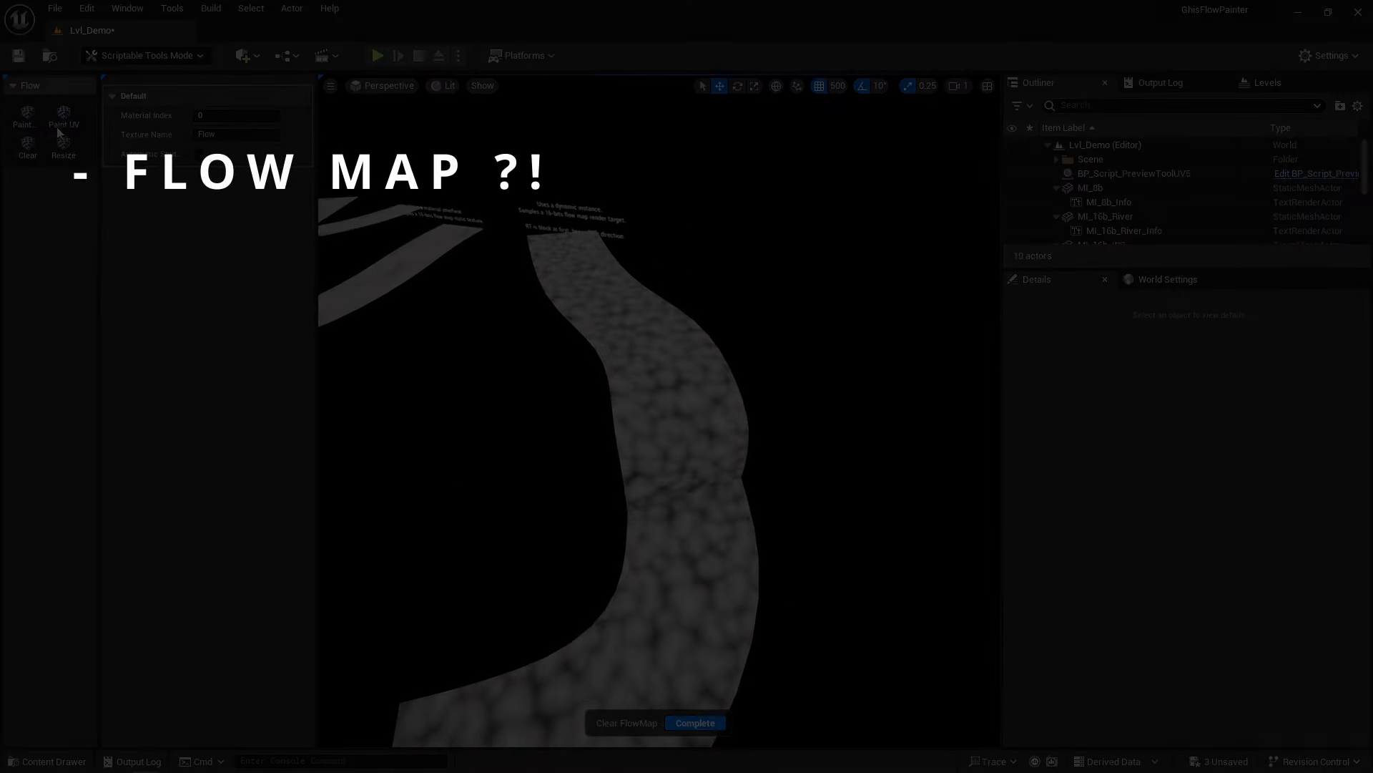
Start the Paint UV flow tool and look over the river meshes in the Lvl_Demo level
click(62, 122)
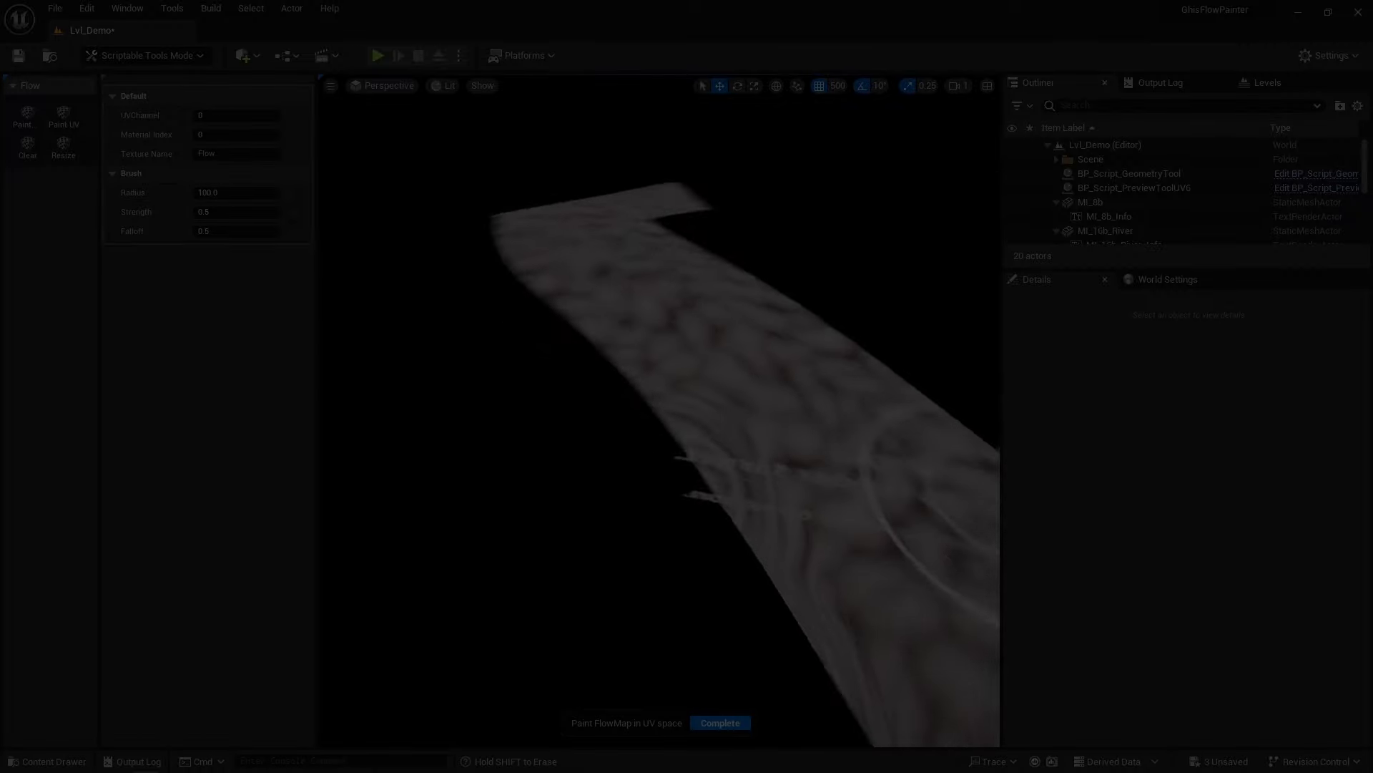
right_drag(658, 411, 839, 441)
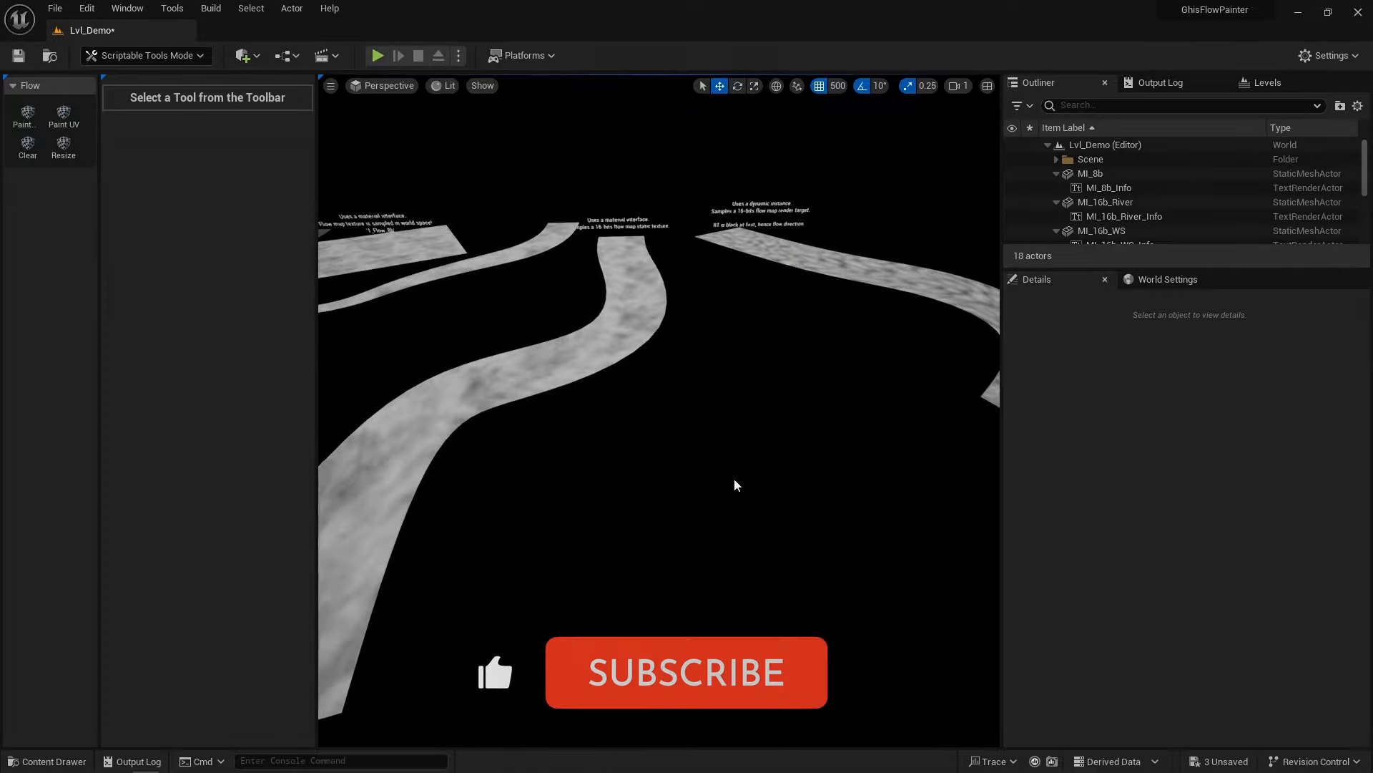
click(46, 761)
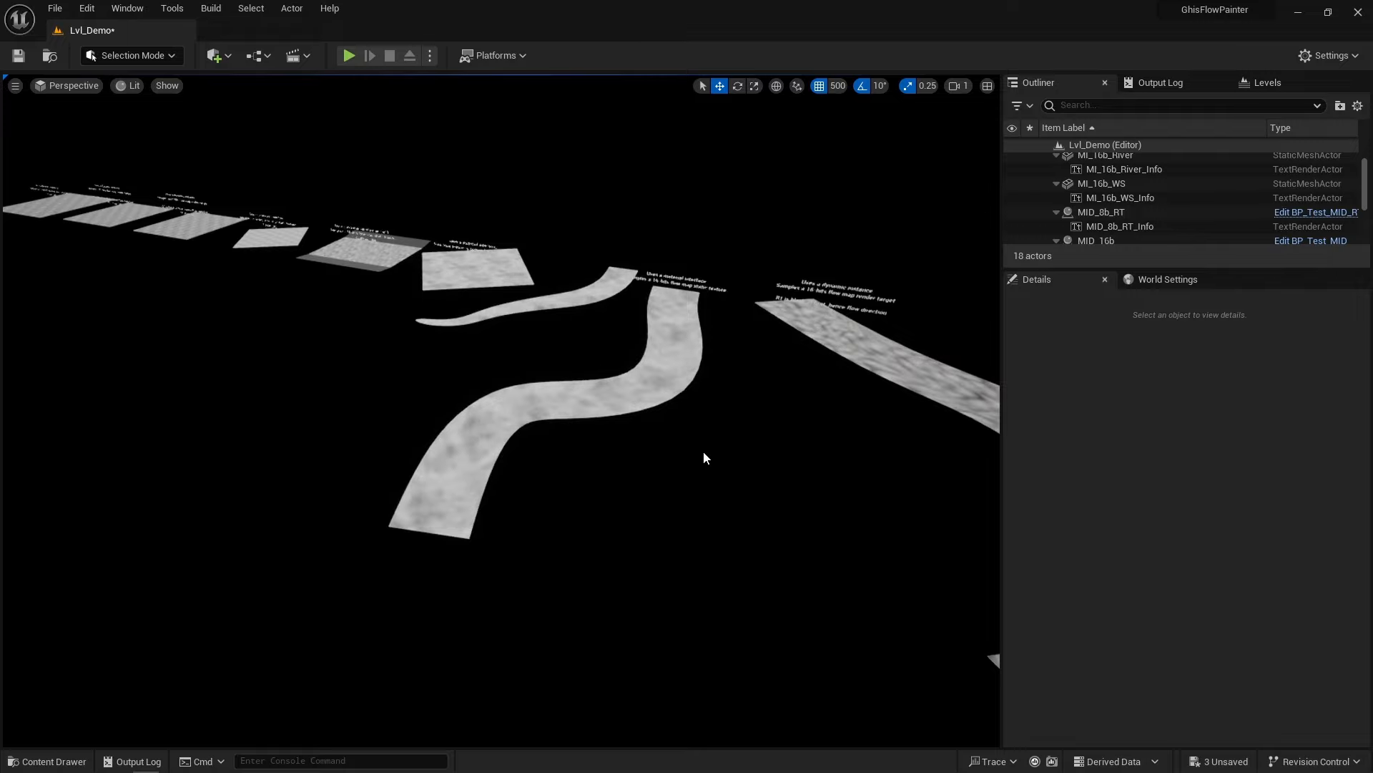
Select the MID_8b_RT plane and the S-shaped river mesh in the level to inspect their details
click(204, 224)
click(1072, 349)
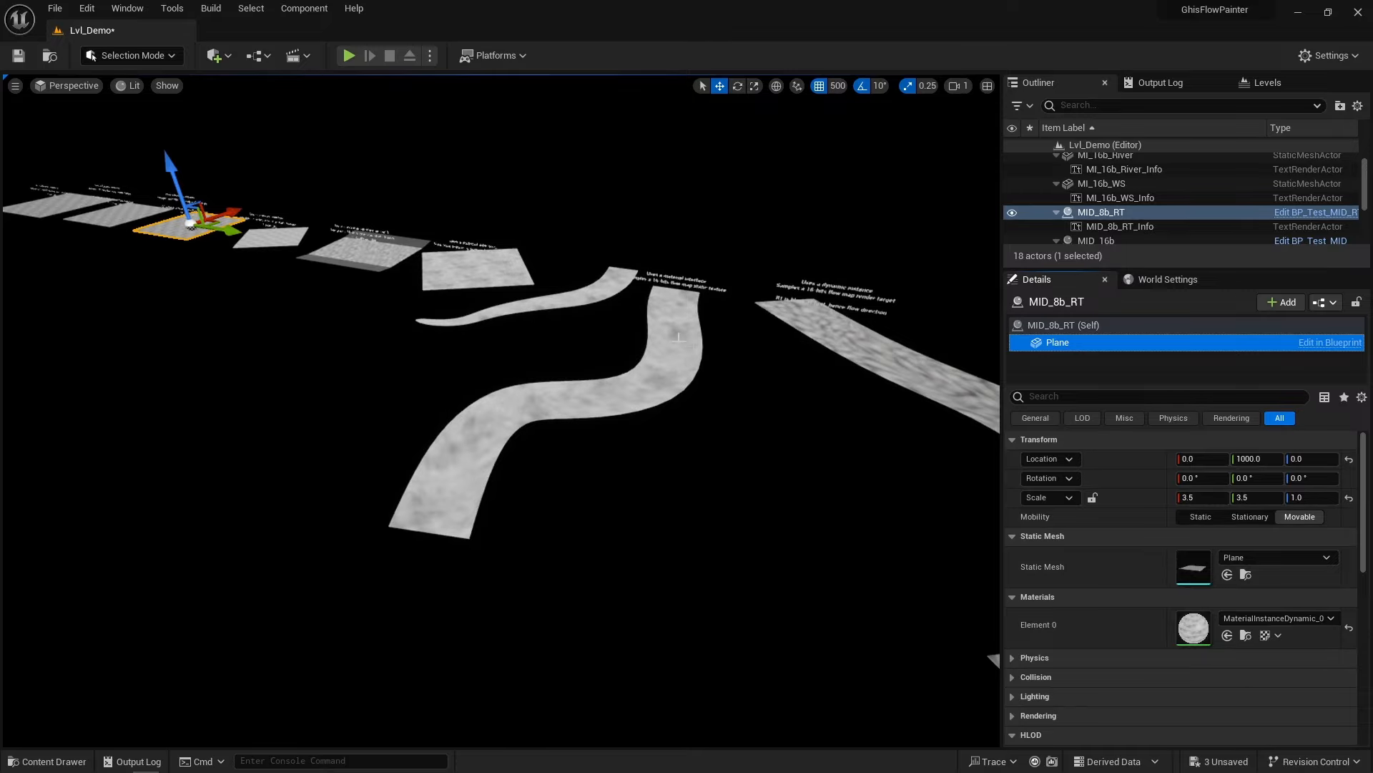
click(678, 337)
click(1073, 343)
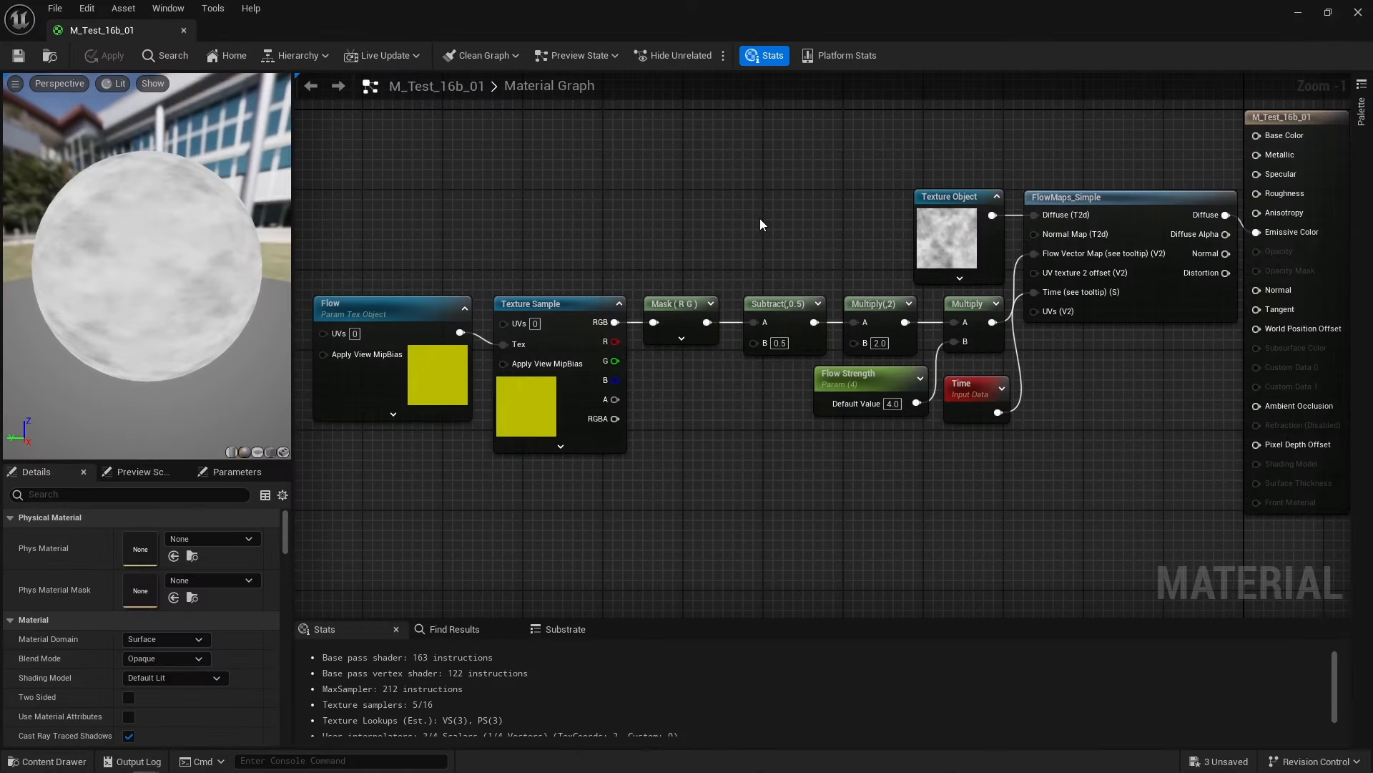
Examine the M_Test_16b_01 material's flow texture sampling nodes, the Panner texture setup, and the texture assigned to the Flow parameter
drag(386, 174, 589, 464)
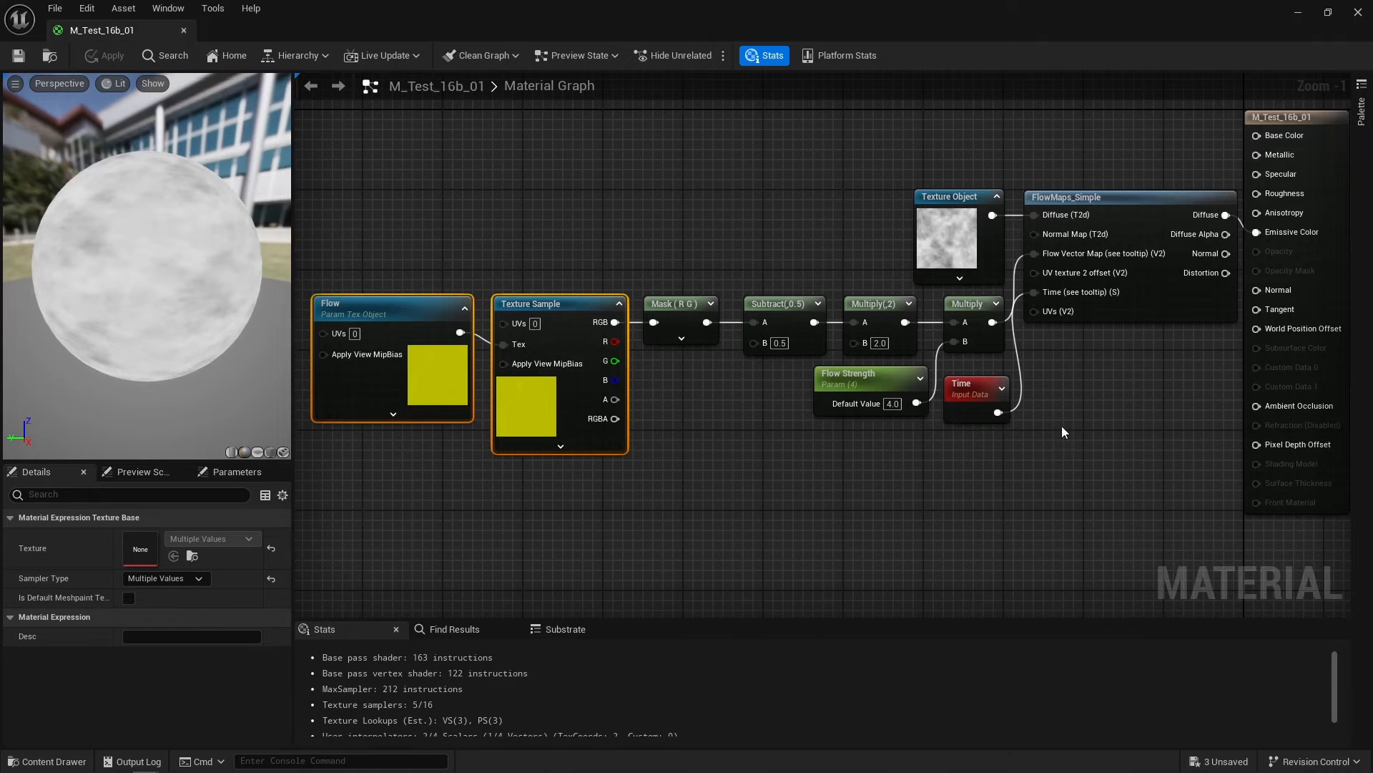
drag(1061, 426, 1113, 136)
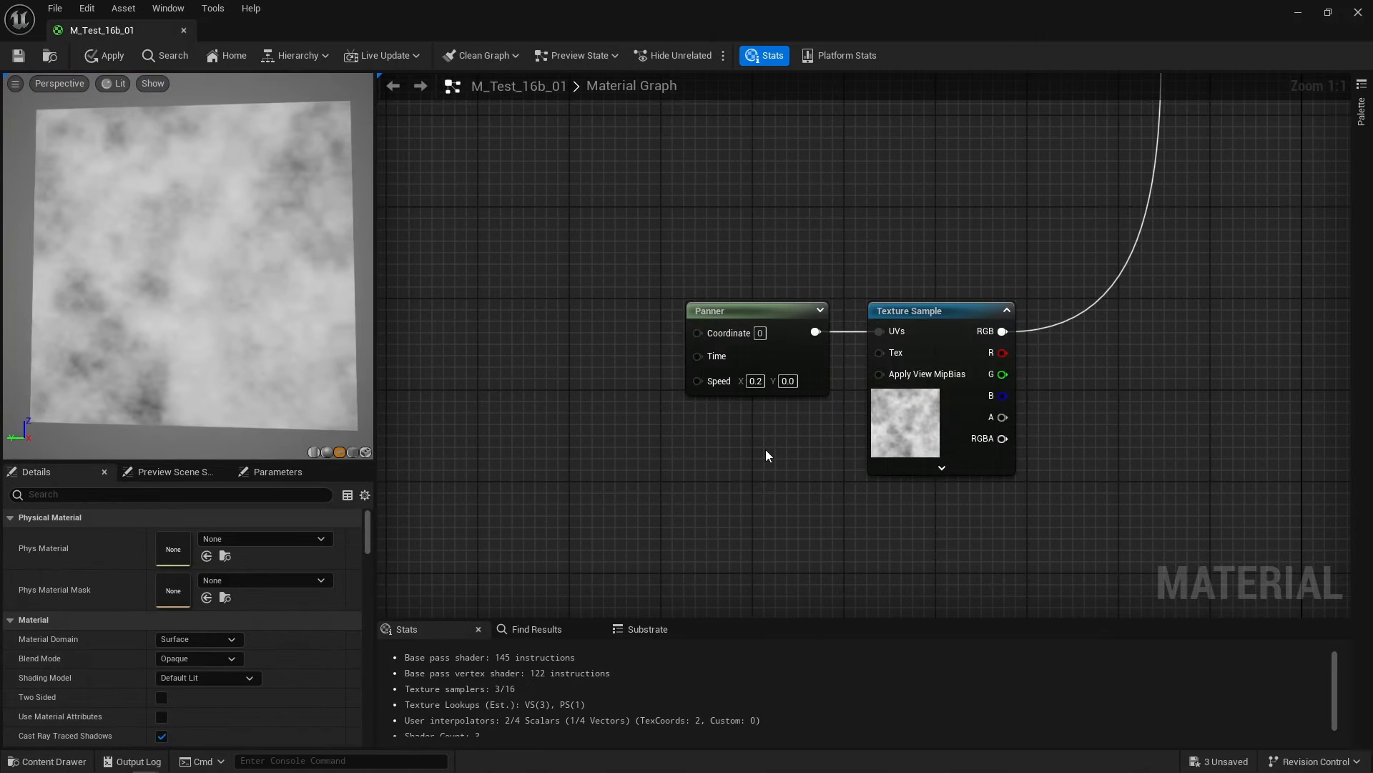
click(720, 336)
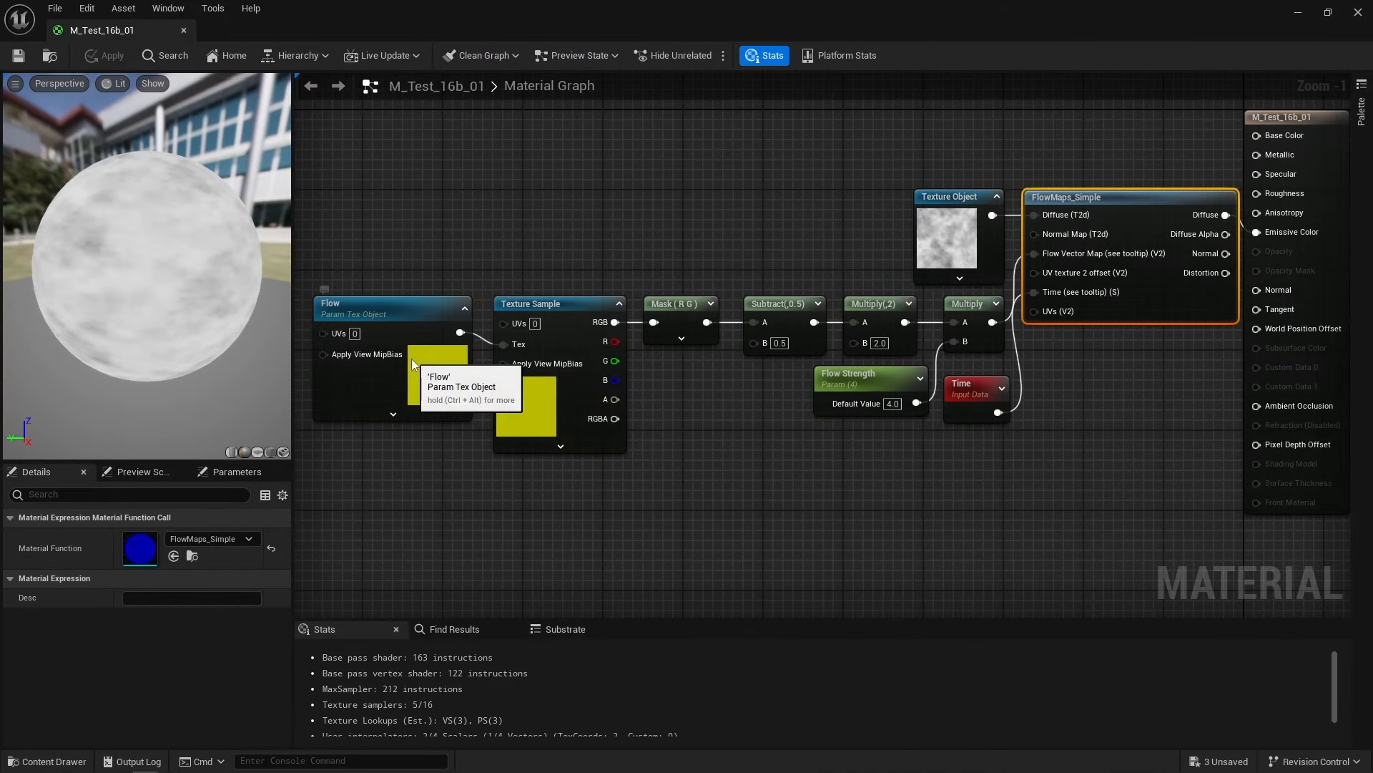
click(413, 361)
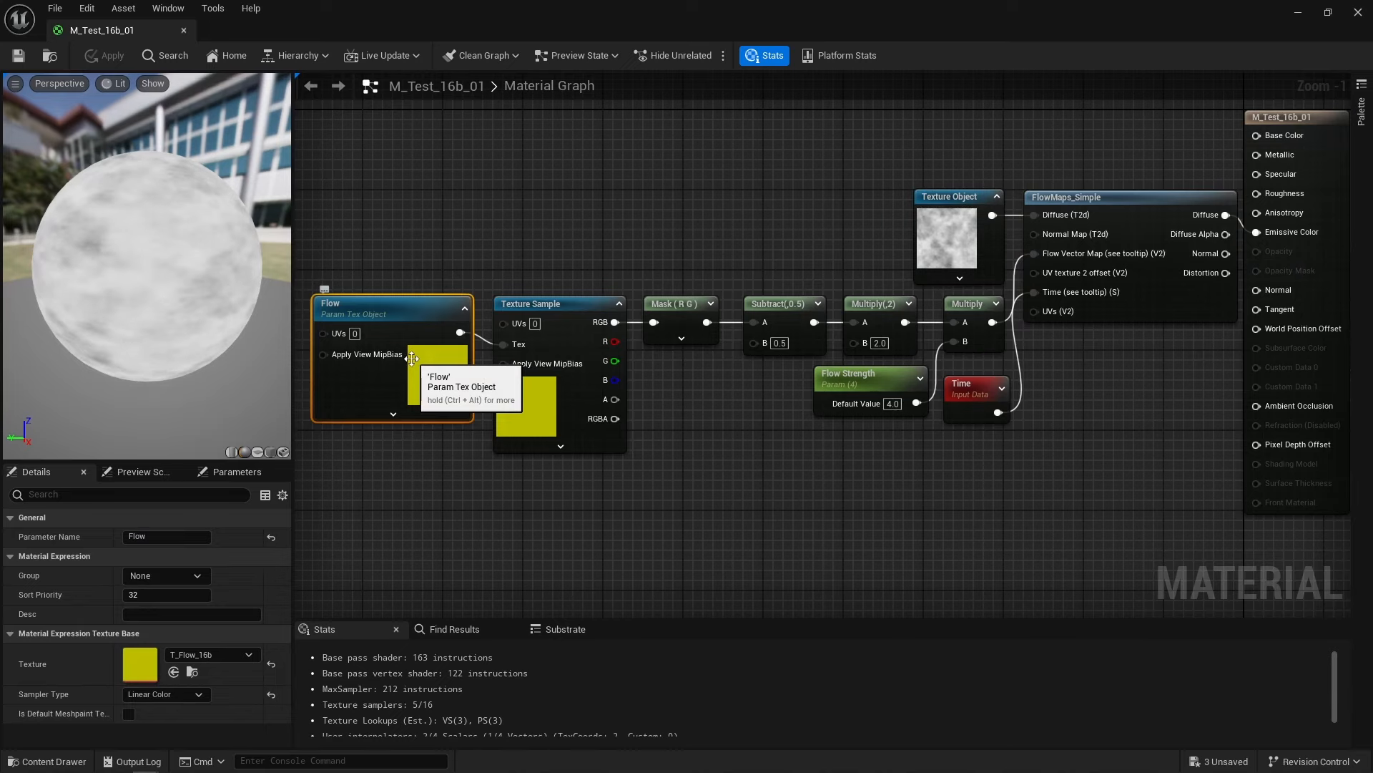
double_click(150, 669)
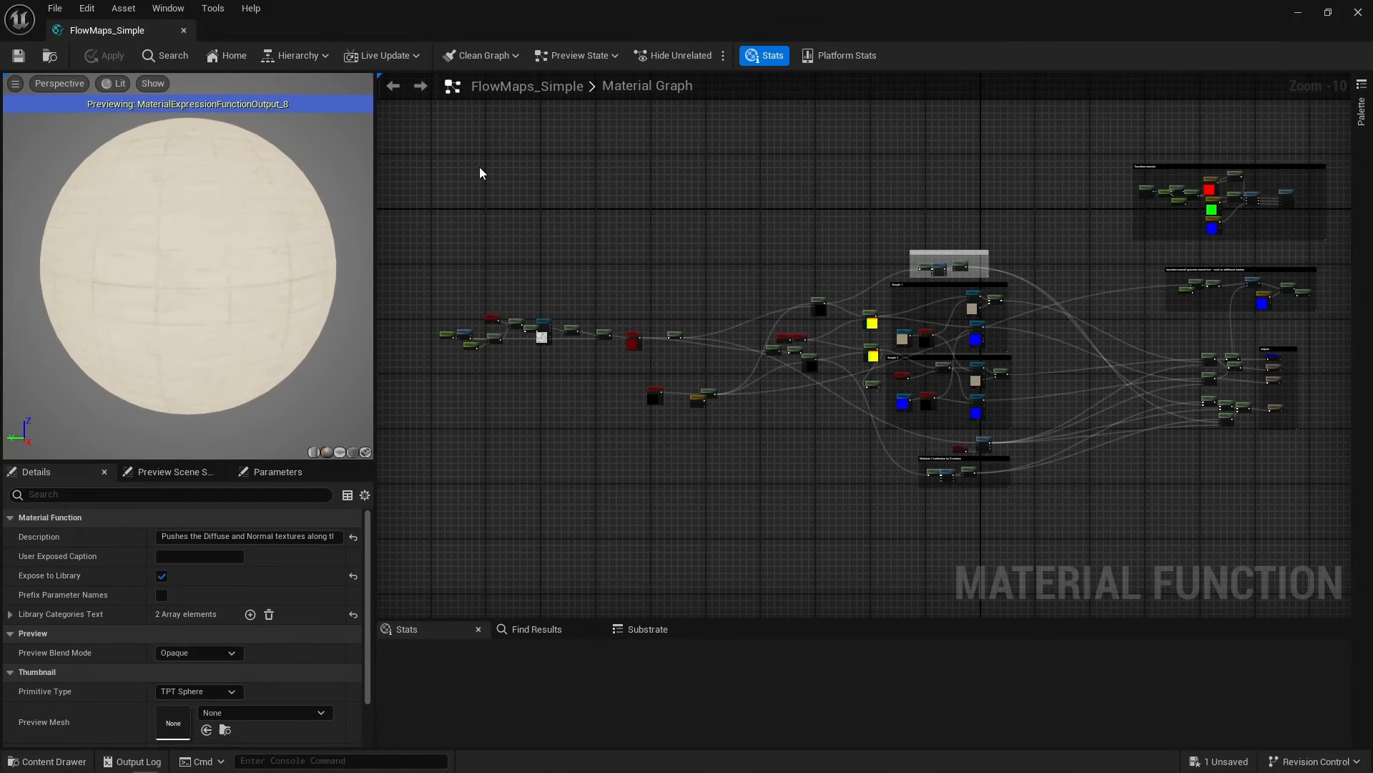
Examine the FlowMaps_Simple node network, and in MF_SimpleFlowMap the two Texture Sample nodes with their UV input and Add offset nodes
drag(479, 170, 1264, 536)
click(1264, 538)
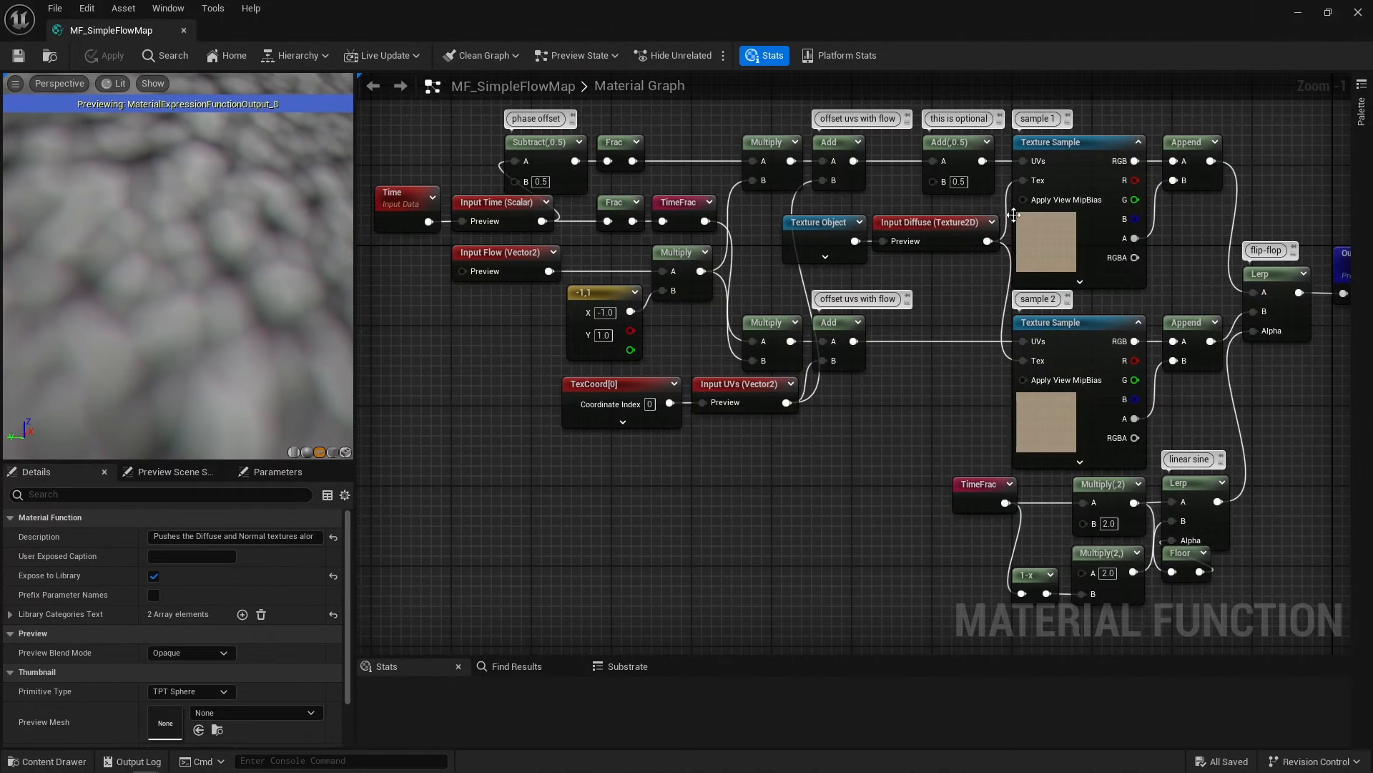
drag(874, 415, 1095, 260)
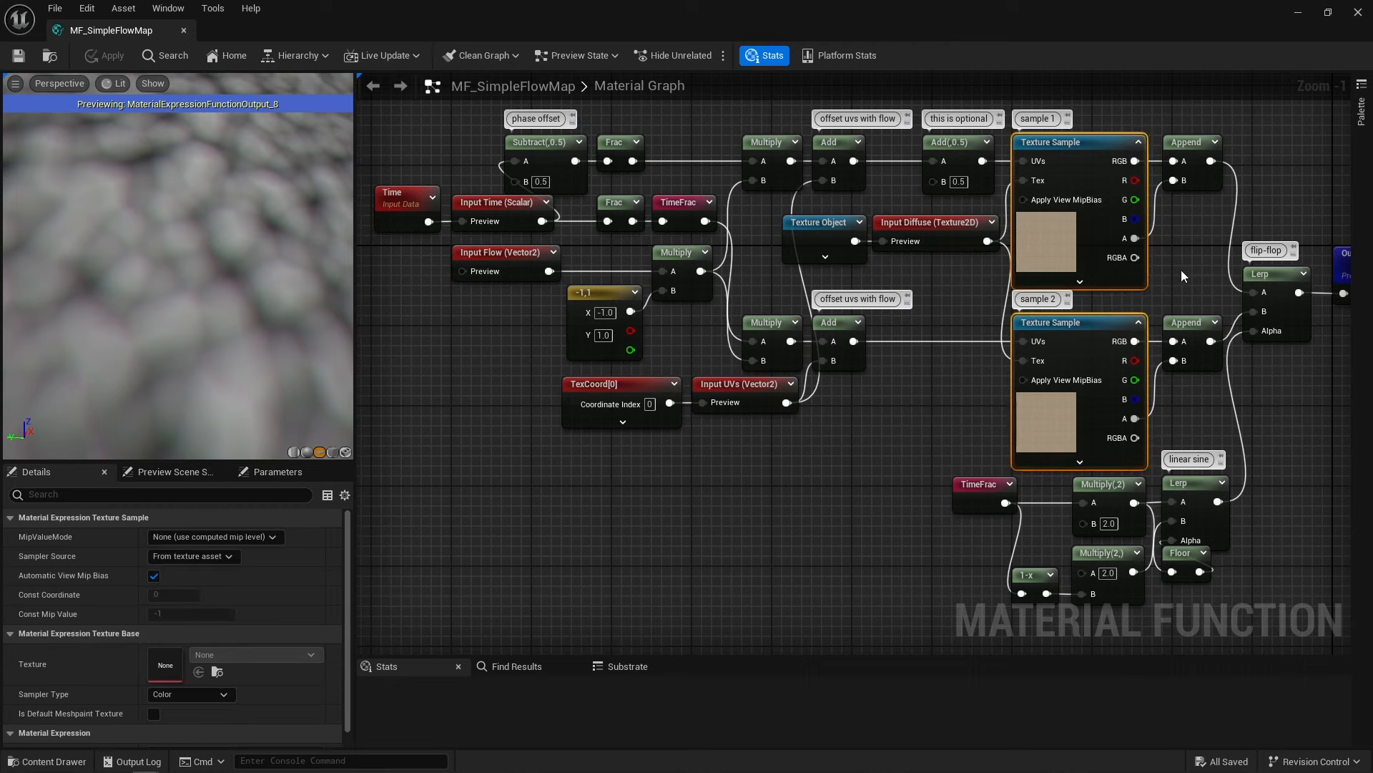
drag(814, 429, 565, 375)
ctrl+click(840, 341)
ctrl+click(856, 172)
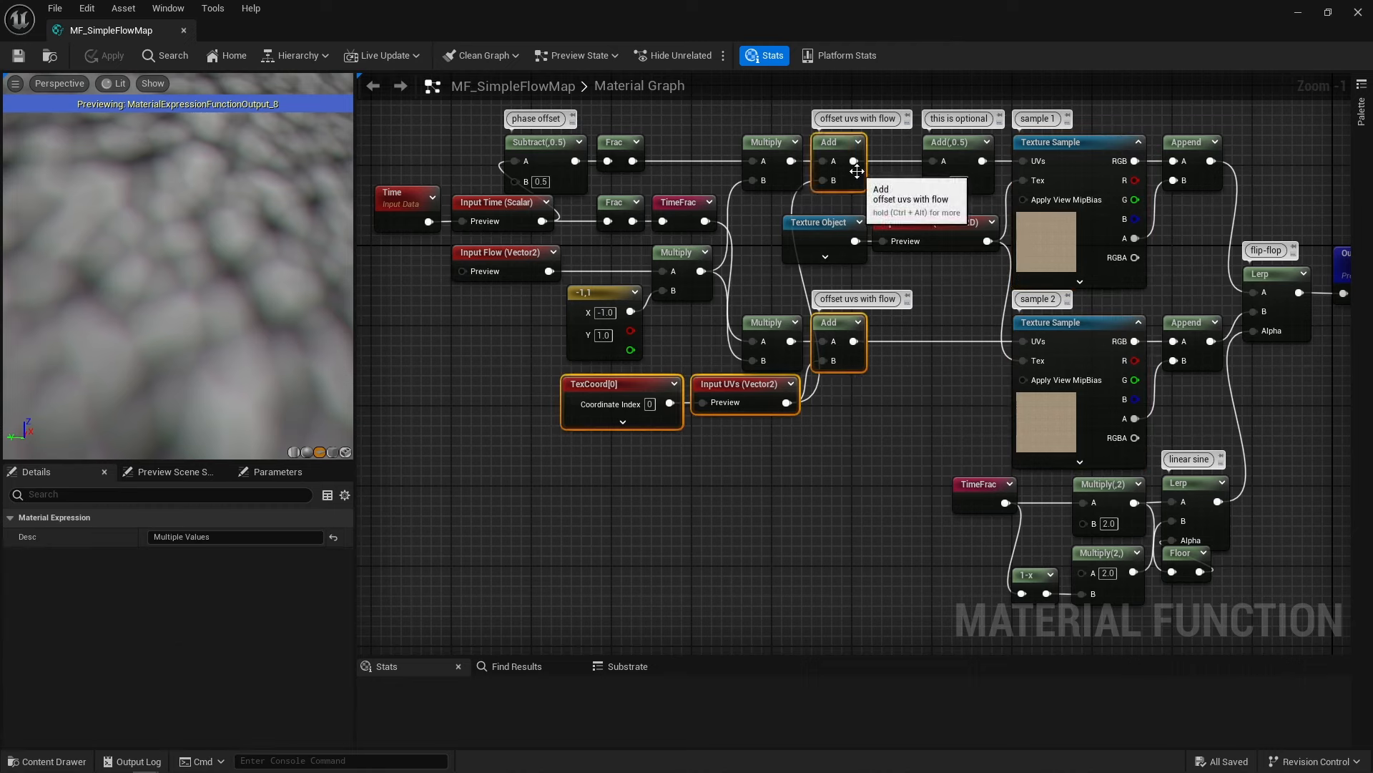
Trace how MF_SimpleFlowMap multiplies the Flow input by time, including the phase offset Subtract node
drag(683, 313, 477, 263)
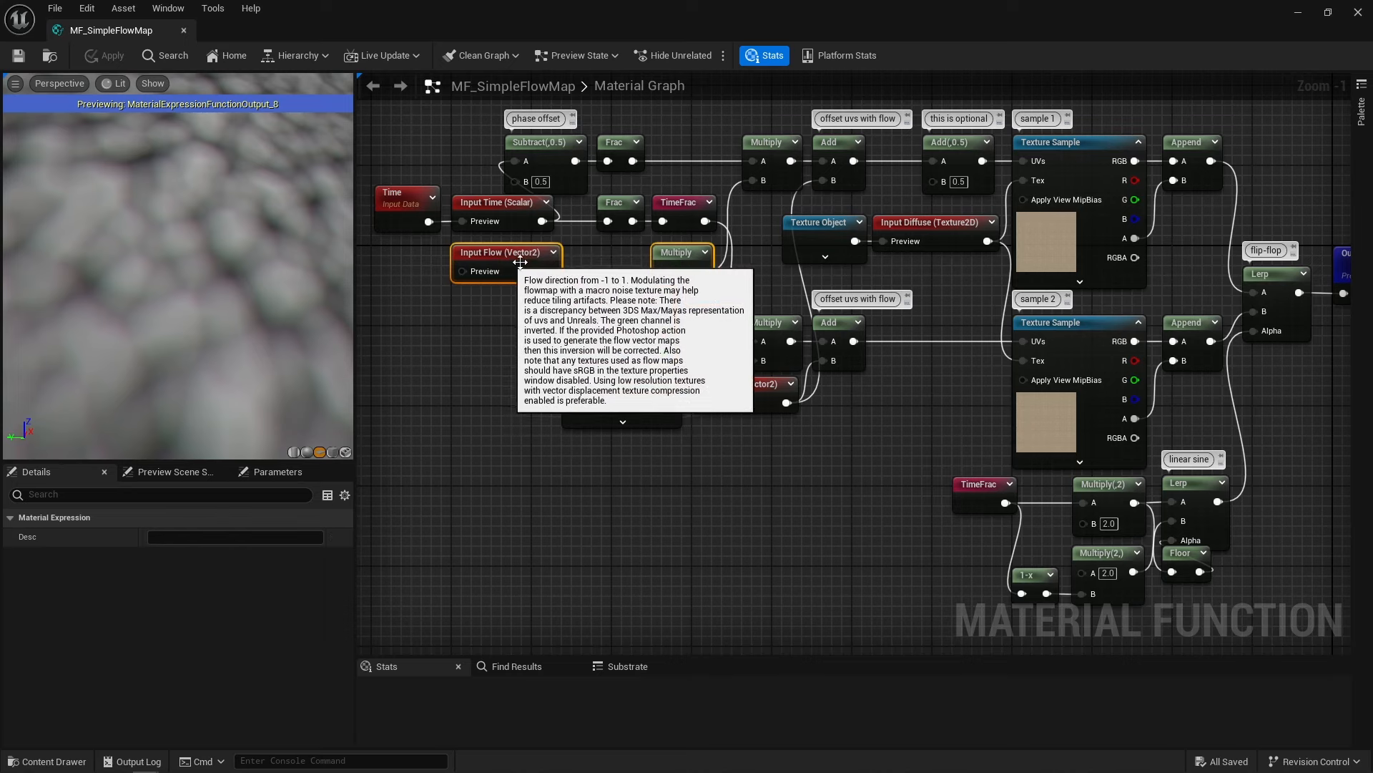
drag(711, 339, 770, 172)
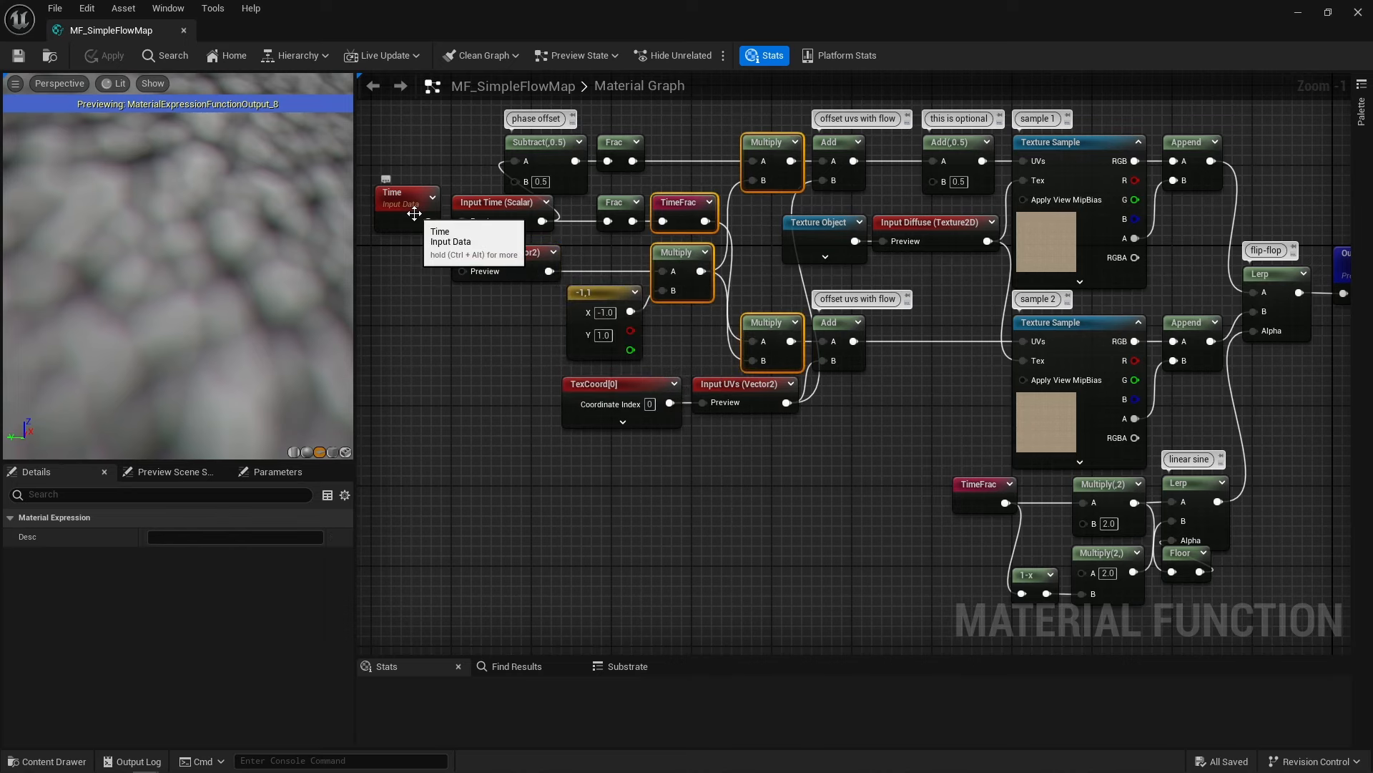
click(1035, 244)
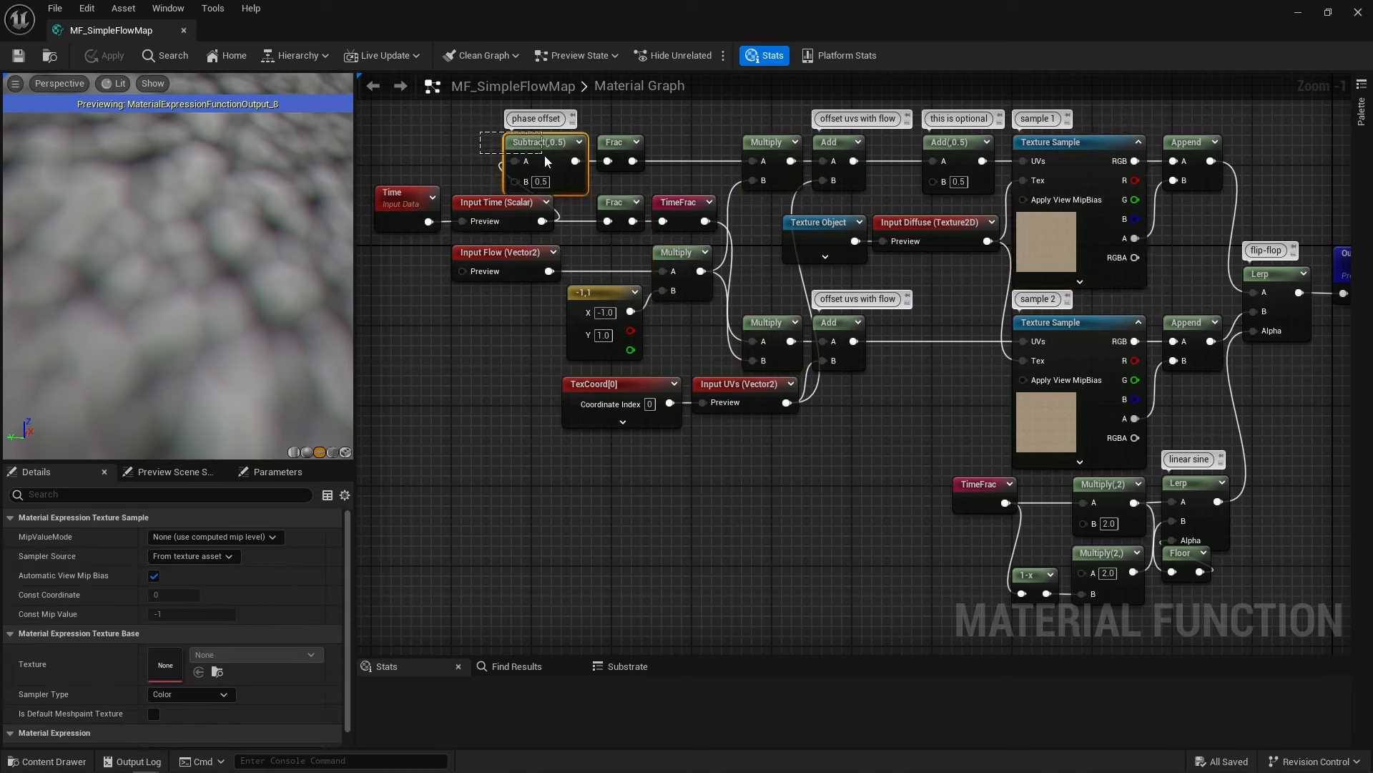
drag(480, 133, 544, 156)
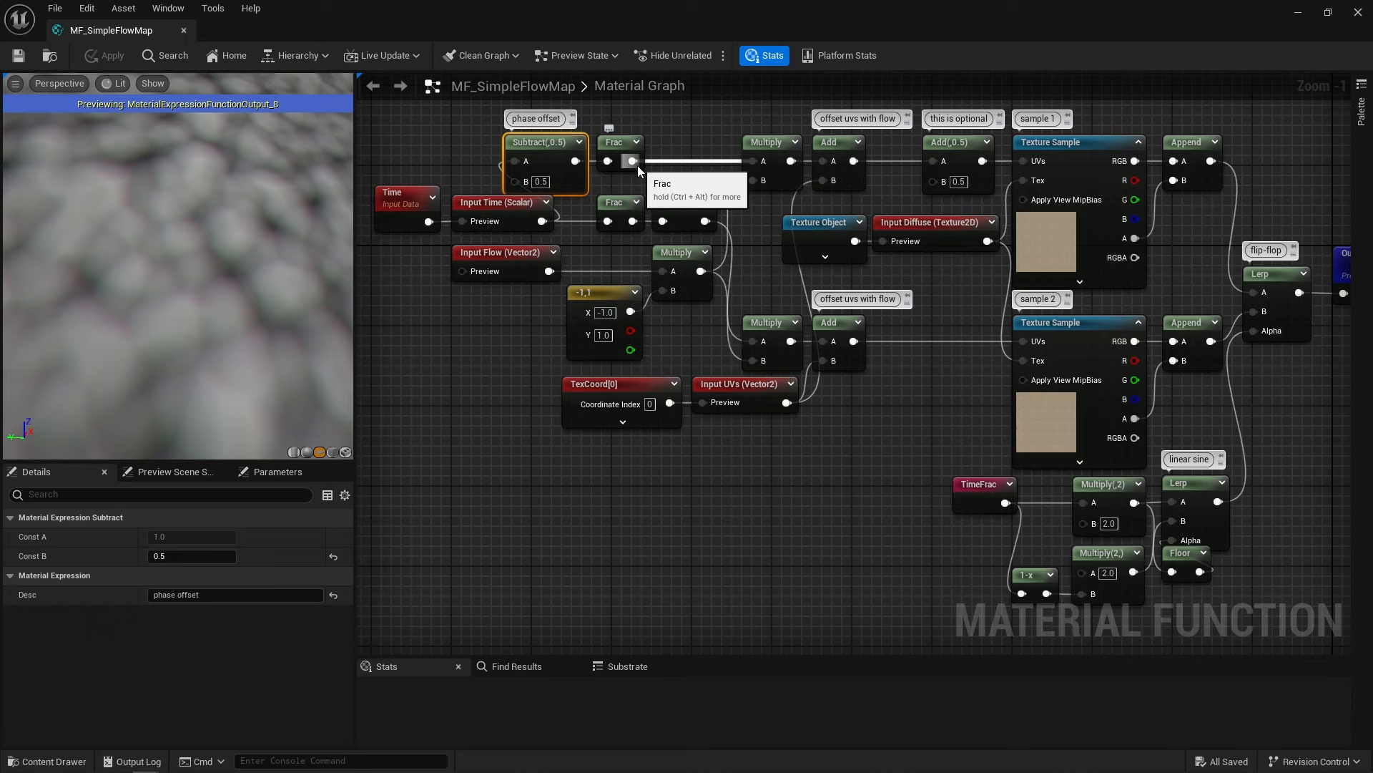
Examine how the flip-flop Lerp blends the two texture samples using the linear sine nodes
click(1058, 275)
shift+click(1065, 344)
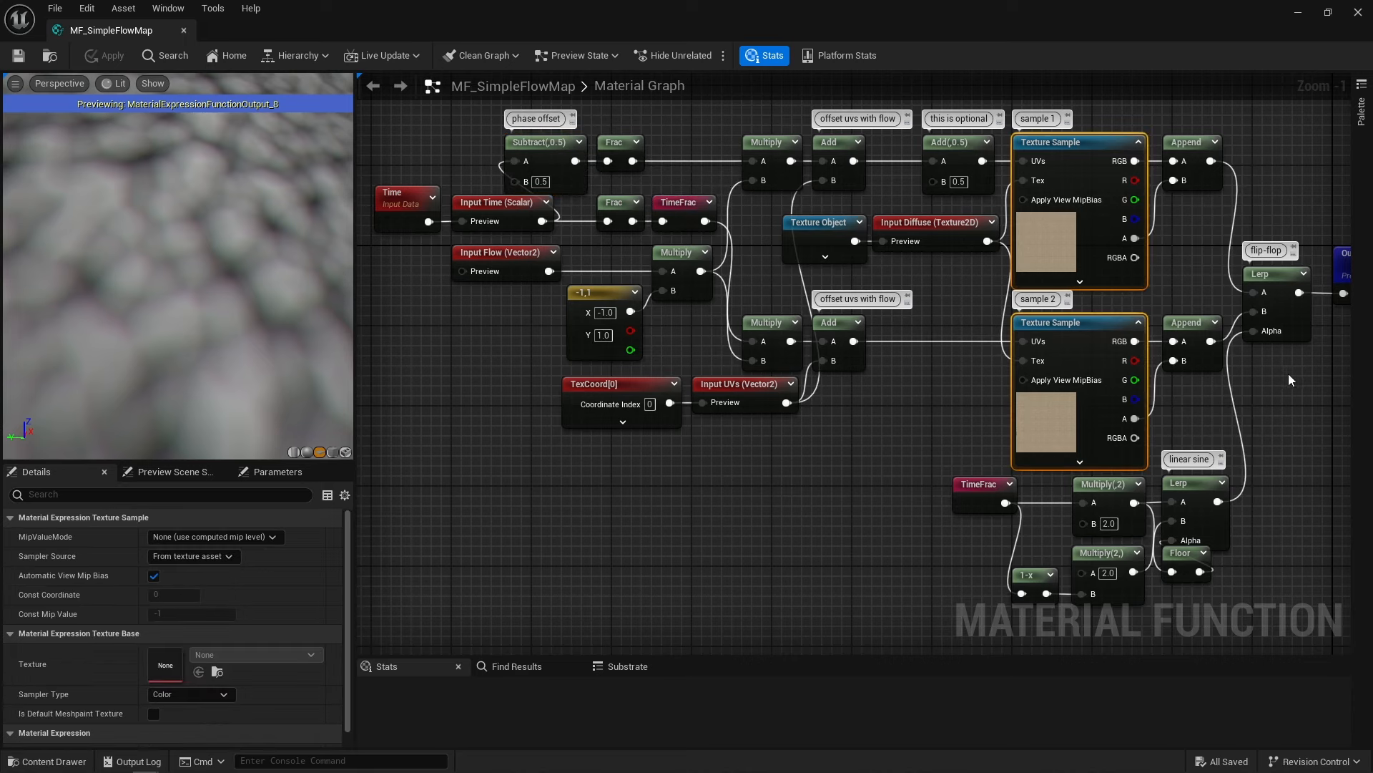
click(1280, 335)
drag(1268, 472, 958, 574)
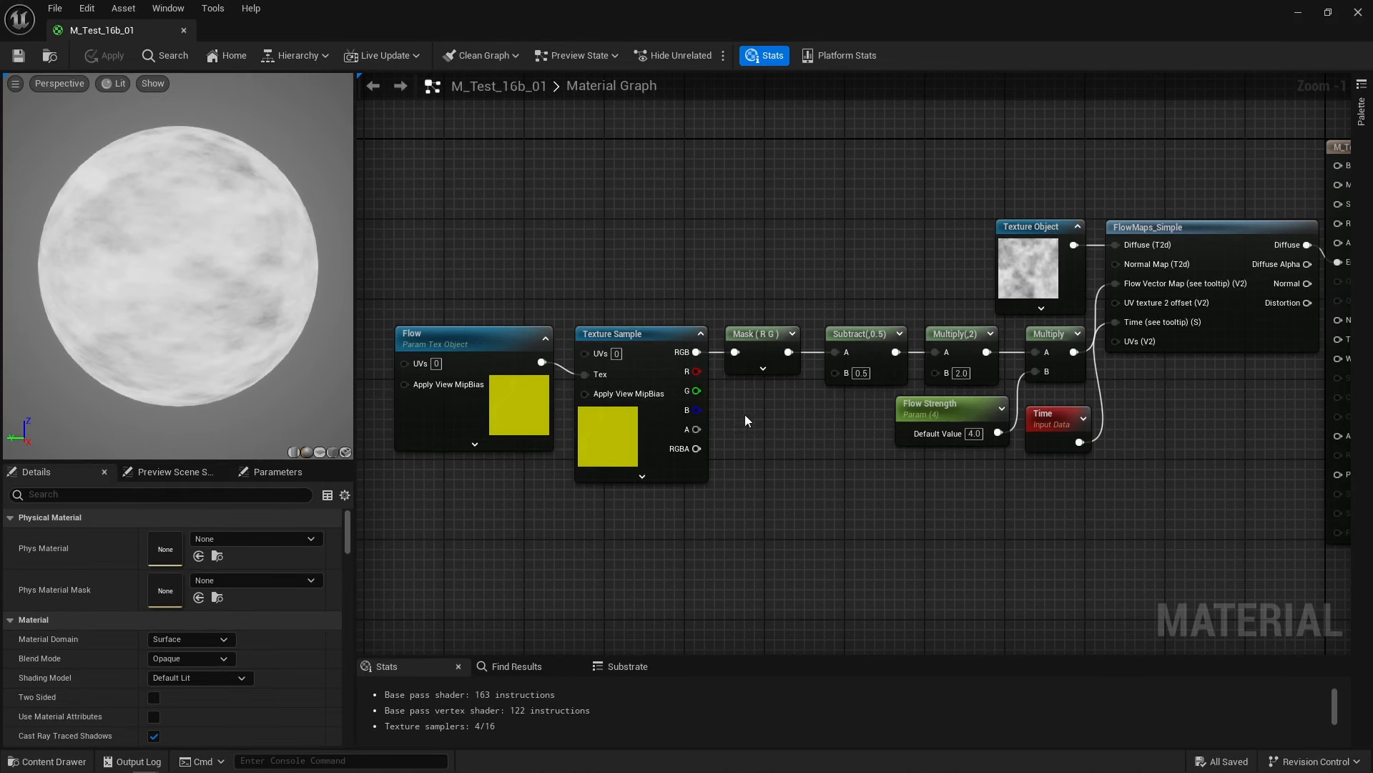
Trace the flow texture nodes in M_Test_16b_01 into the Flow Vector Map input of FlowMaps_Simple and read that input's description
drag(504, 254, 698, 429)
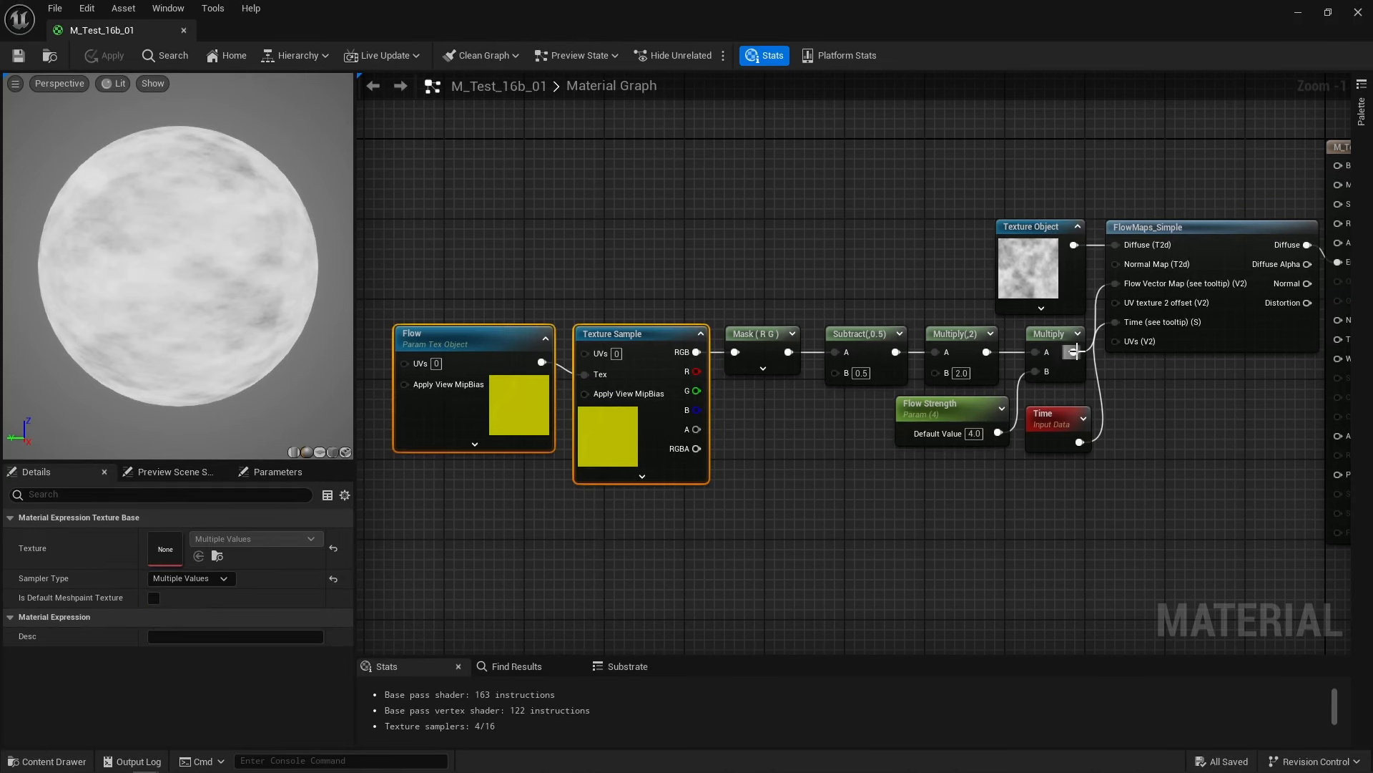
mouse_move(1132, 294)
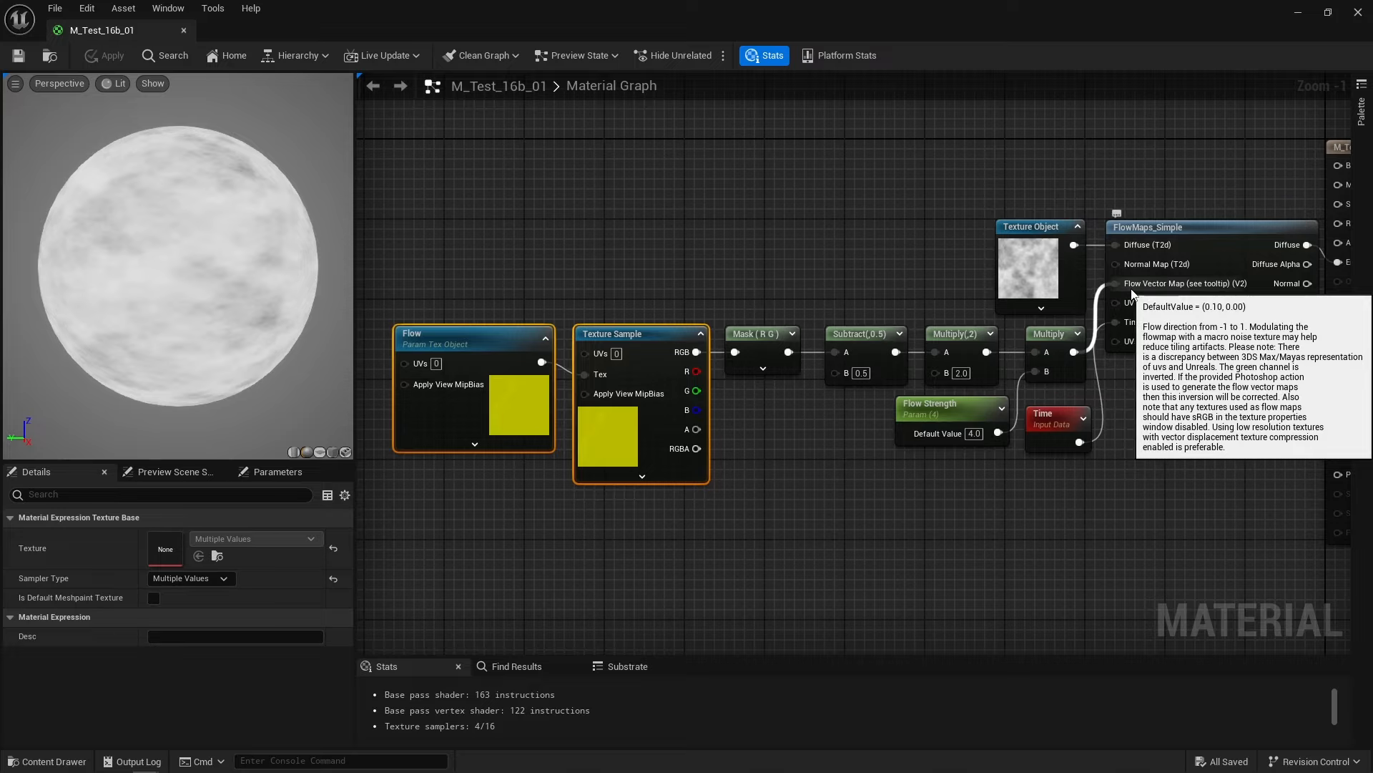
double_click(1132, 294)
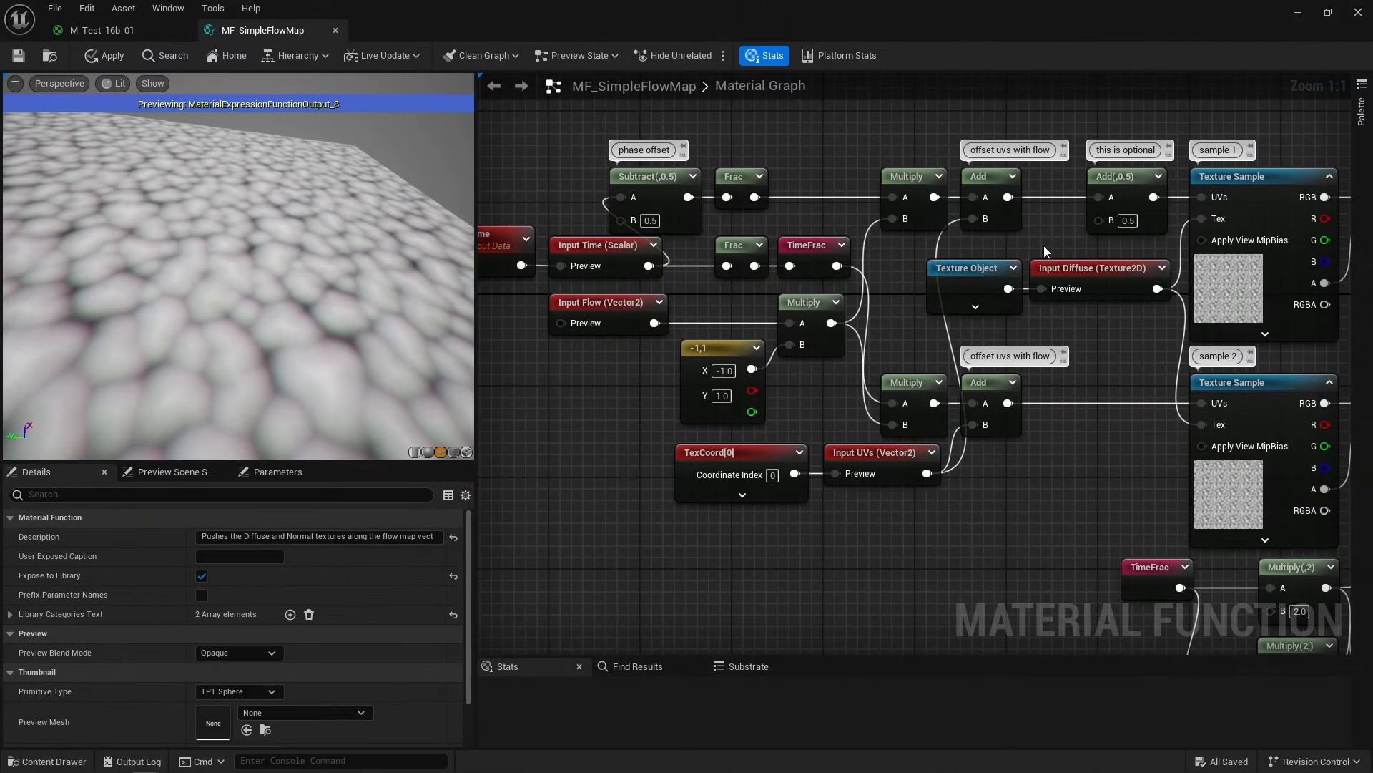
In MF_SimpleFlowMap, set Const B of the Add node commented "this is optional" to 0
click(1173, 234)
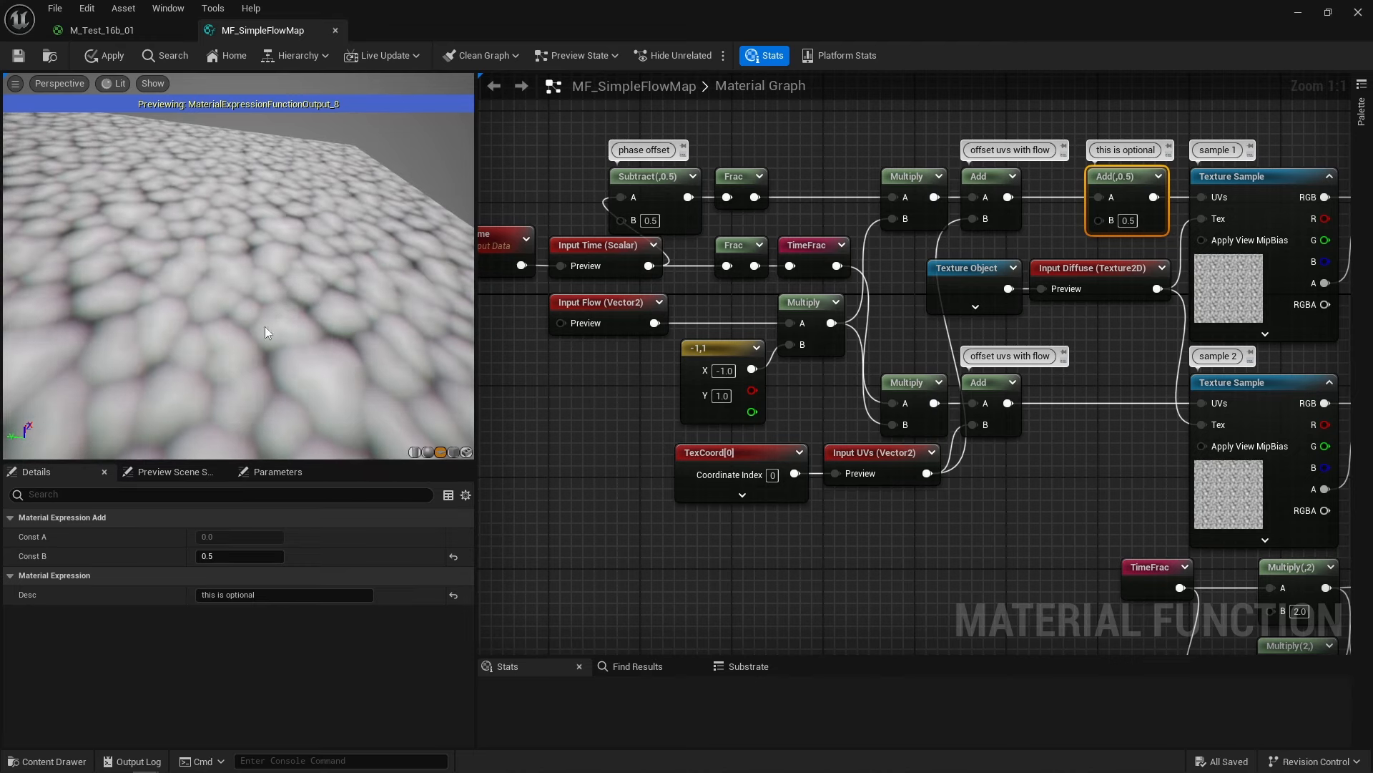
click(222, 556)
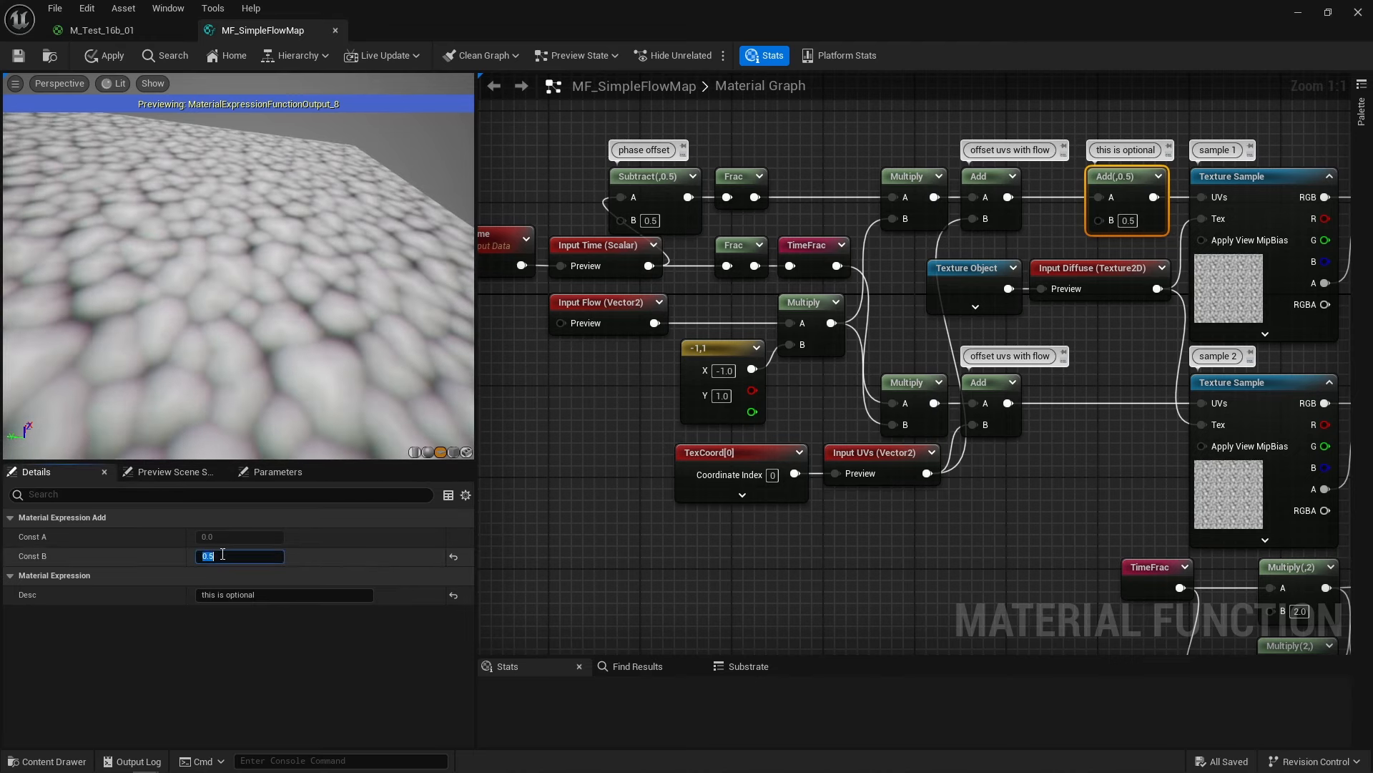
text(0)
key(Return)
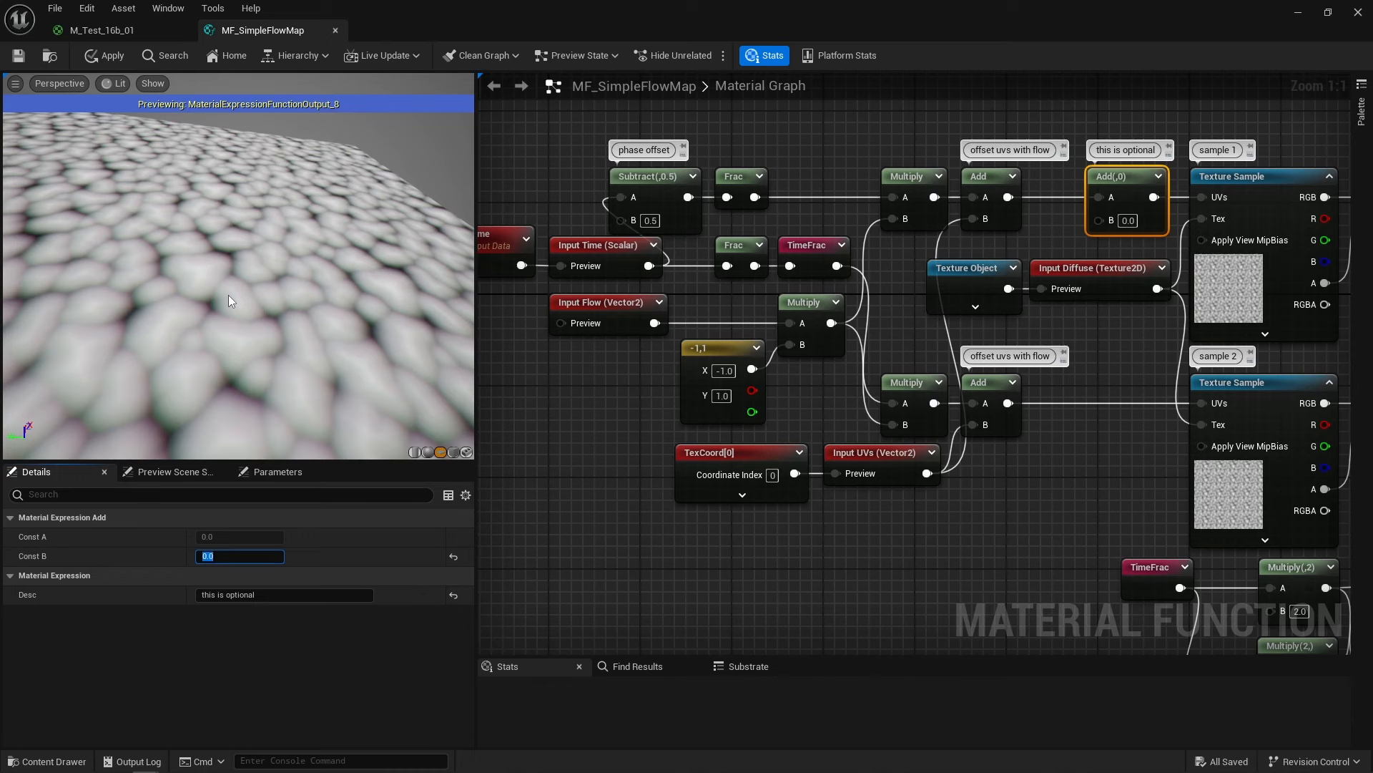
Set the first preview value of the Flow (Vector2) function input to 0.1
click(588, 303)
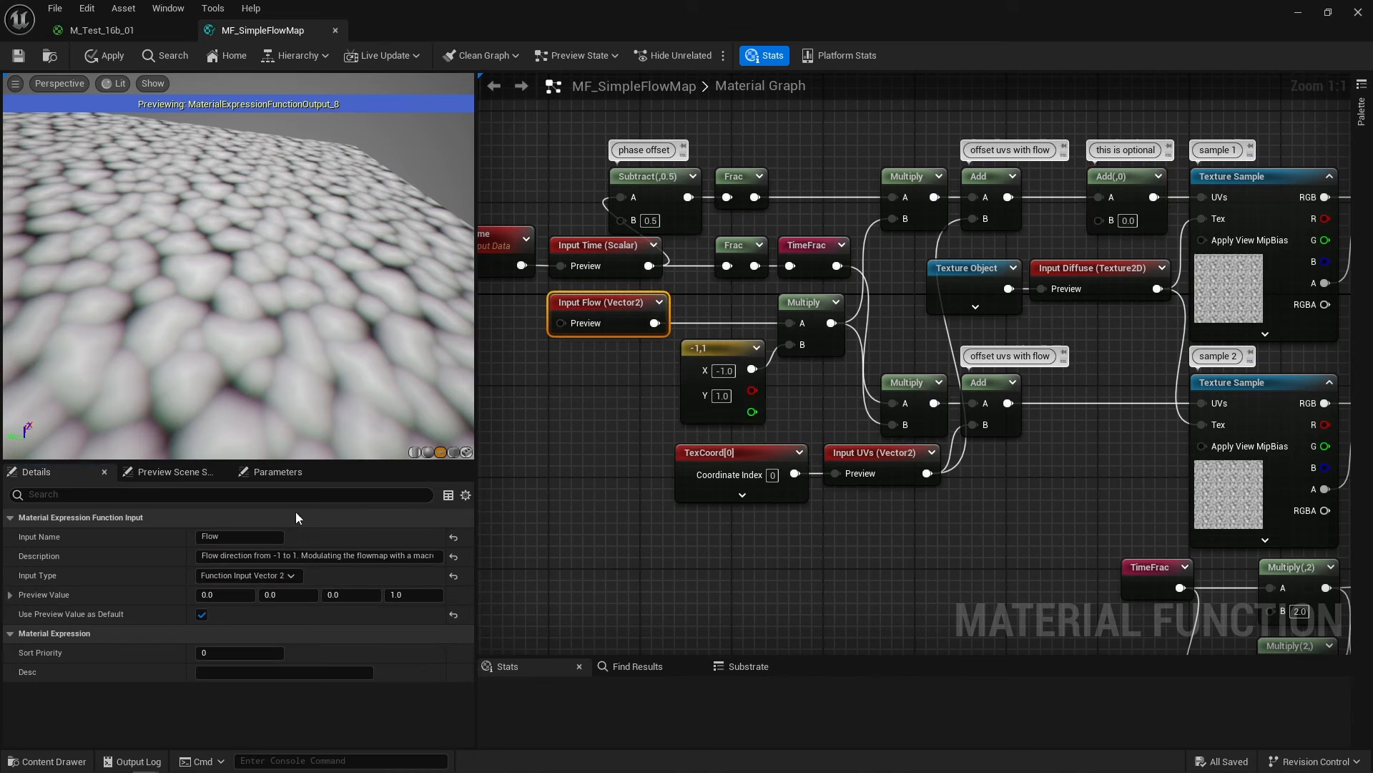
click(222, 596)
text(.1)
key(Return)
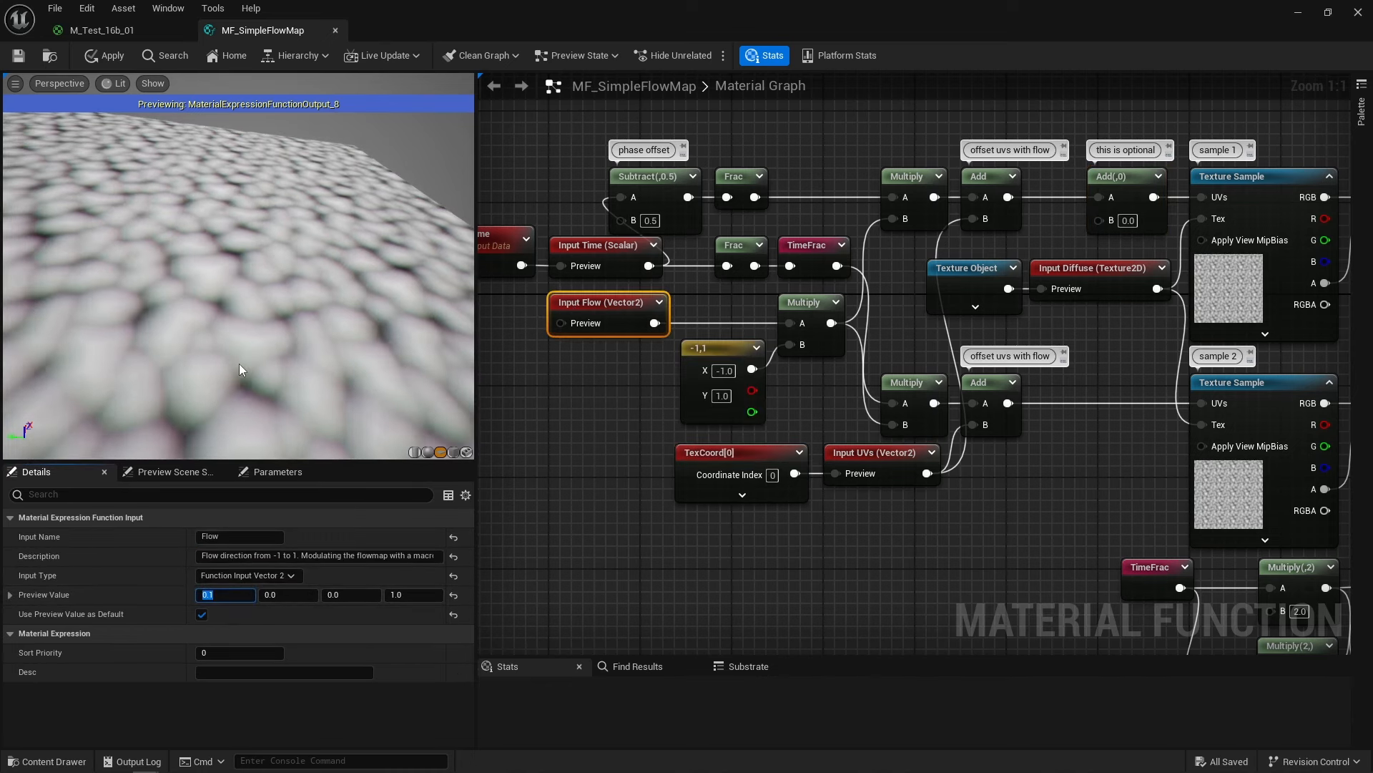
Set the B value of the optional Add node before sample 1 to 0.5
click(1127, 222)
text(0.5)
key(Return)
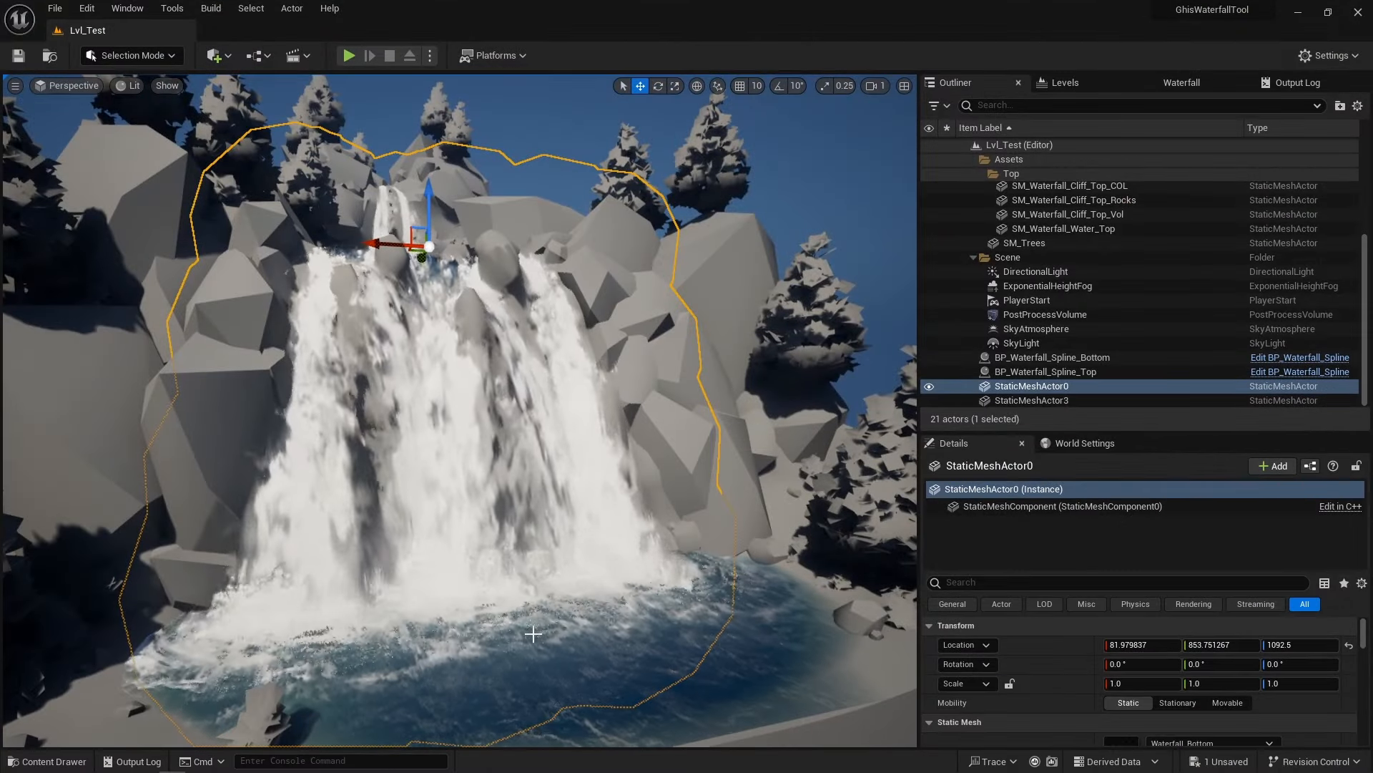
In the Lvl_Test waterfall level, hide the selected StaticMeshActor0 and view the water pool below the cliff
key(h)
scroll(531, 633, up, 10)
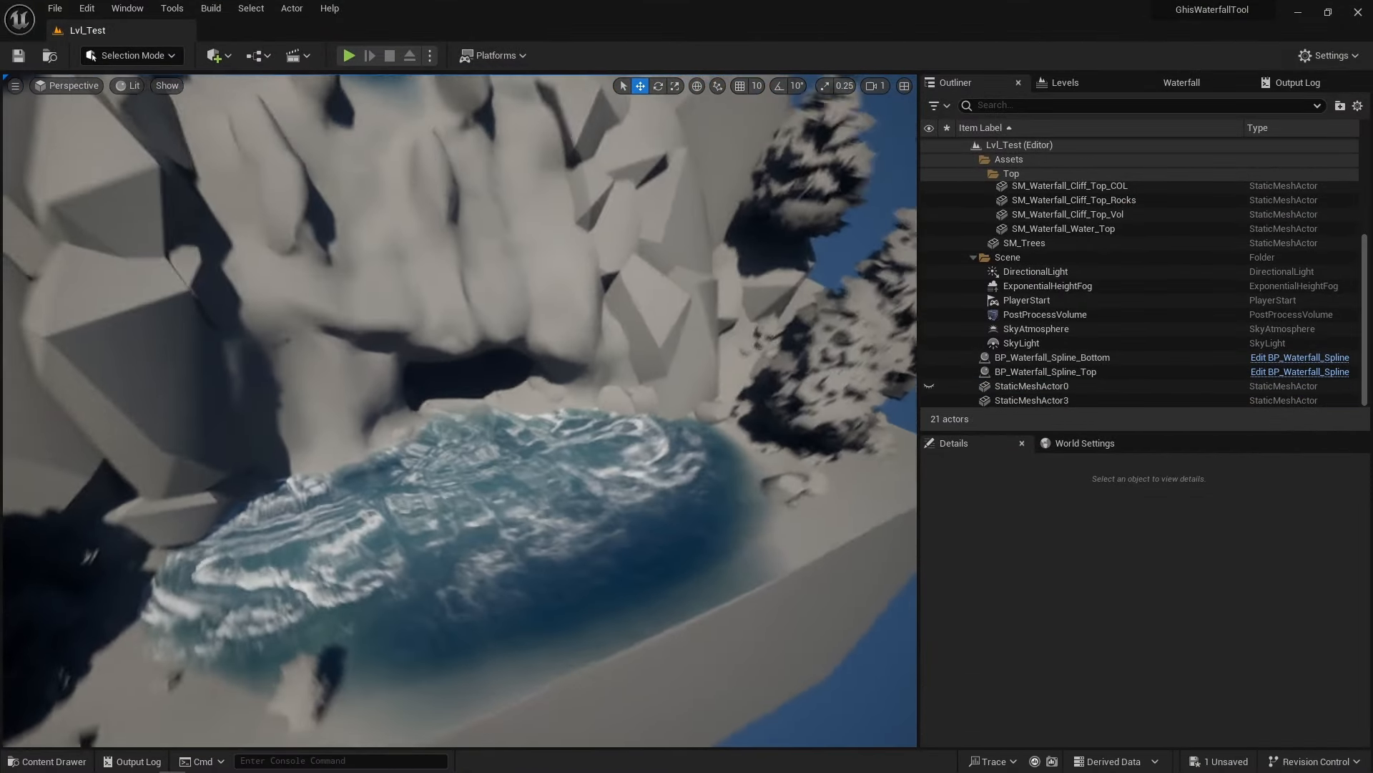
alt+drag(460, 410, 458, 358)
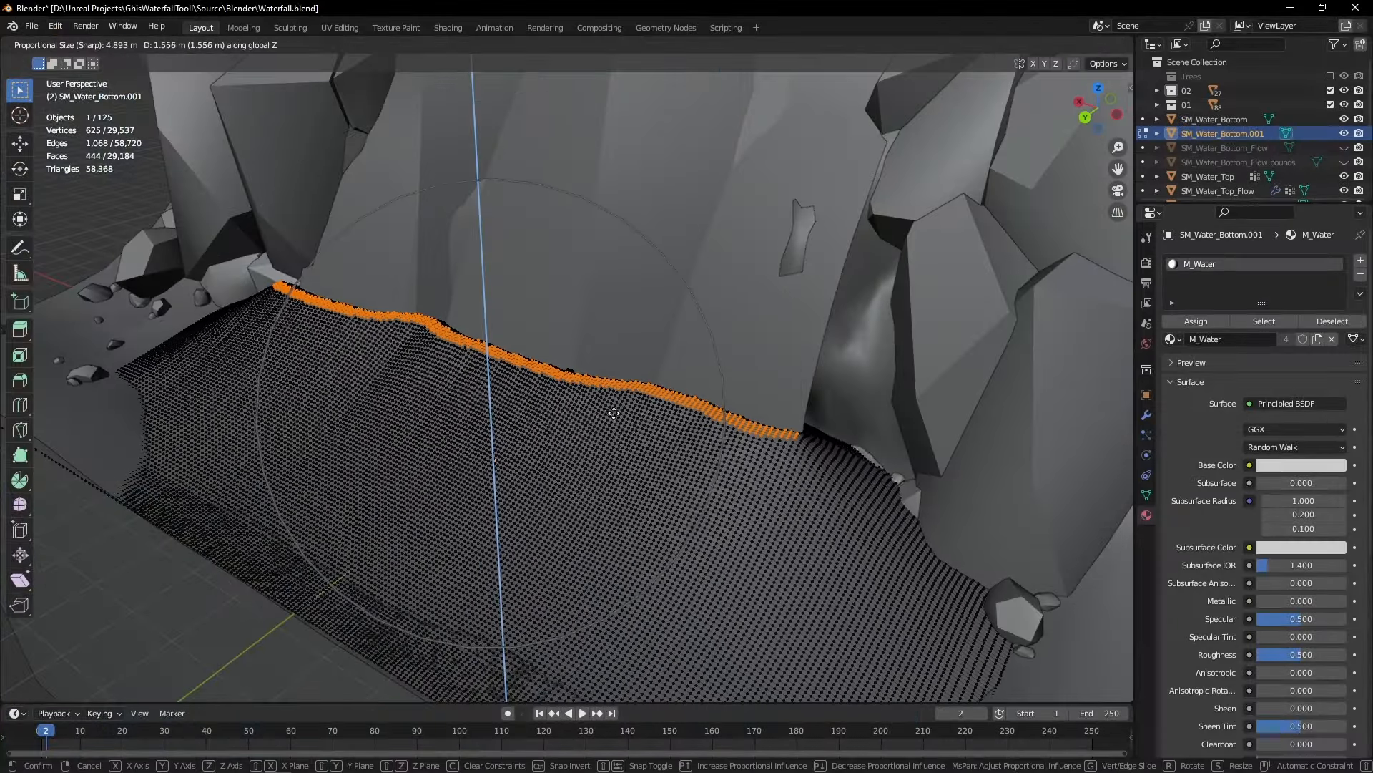
In Blender, raise the selected edge vertices of SM_Water_Bottom.001 about 1.63 m along Z with Sharp proportional falloff, and inspect its flow-colored surface
click(614, 413)
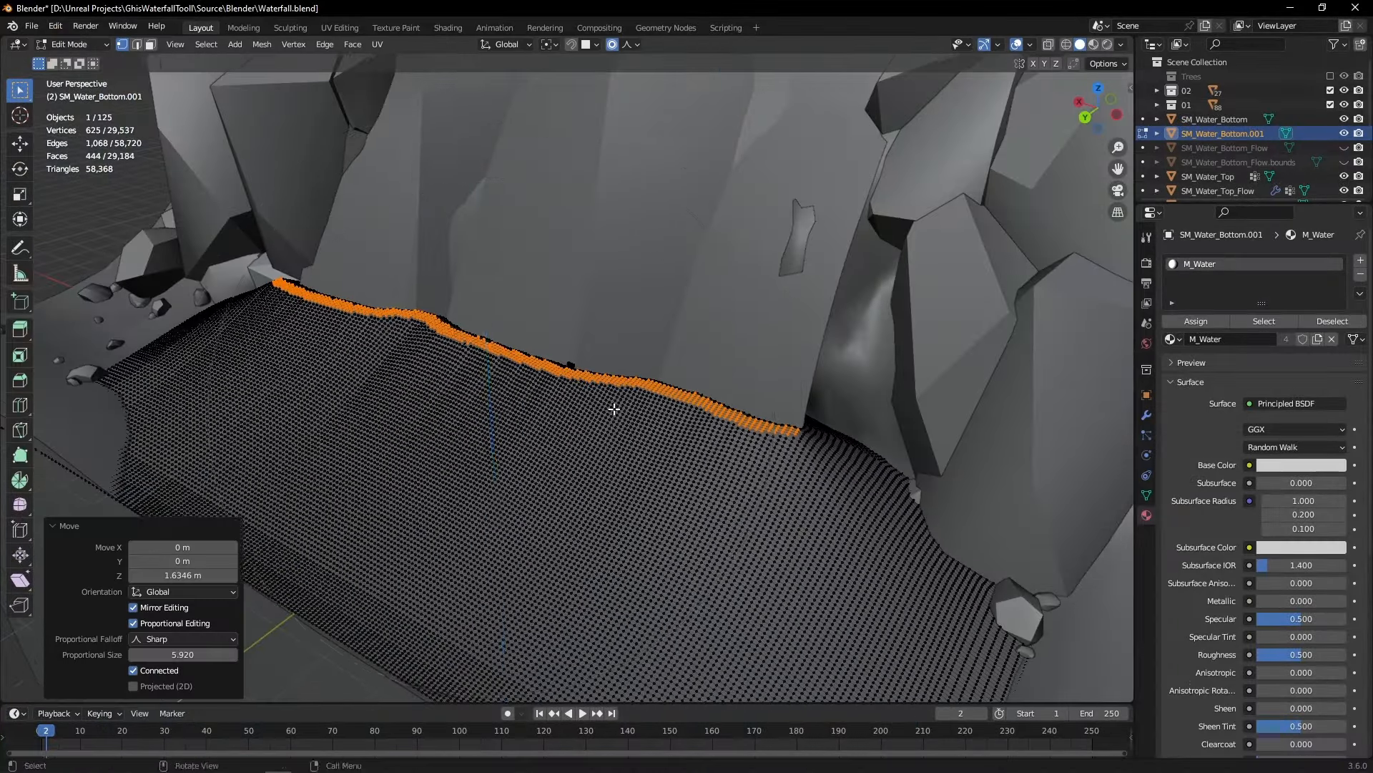
mouse_move(613, 405)
middle_down()
mouse_move(561, 430)
mouse_move(558, 460)
middle_up()
key(Tab)
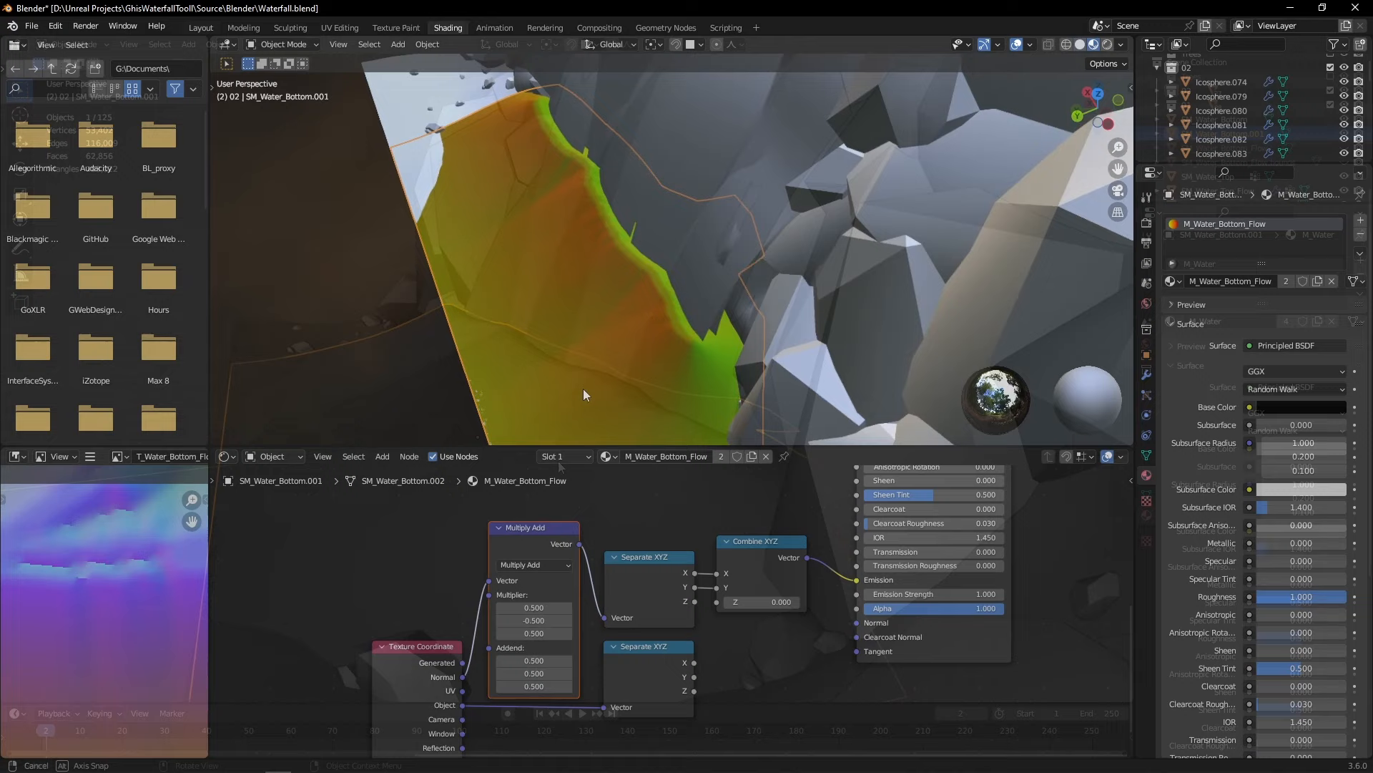
middle_drag(583, 389, 659, 365)
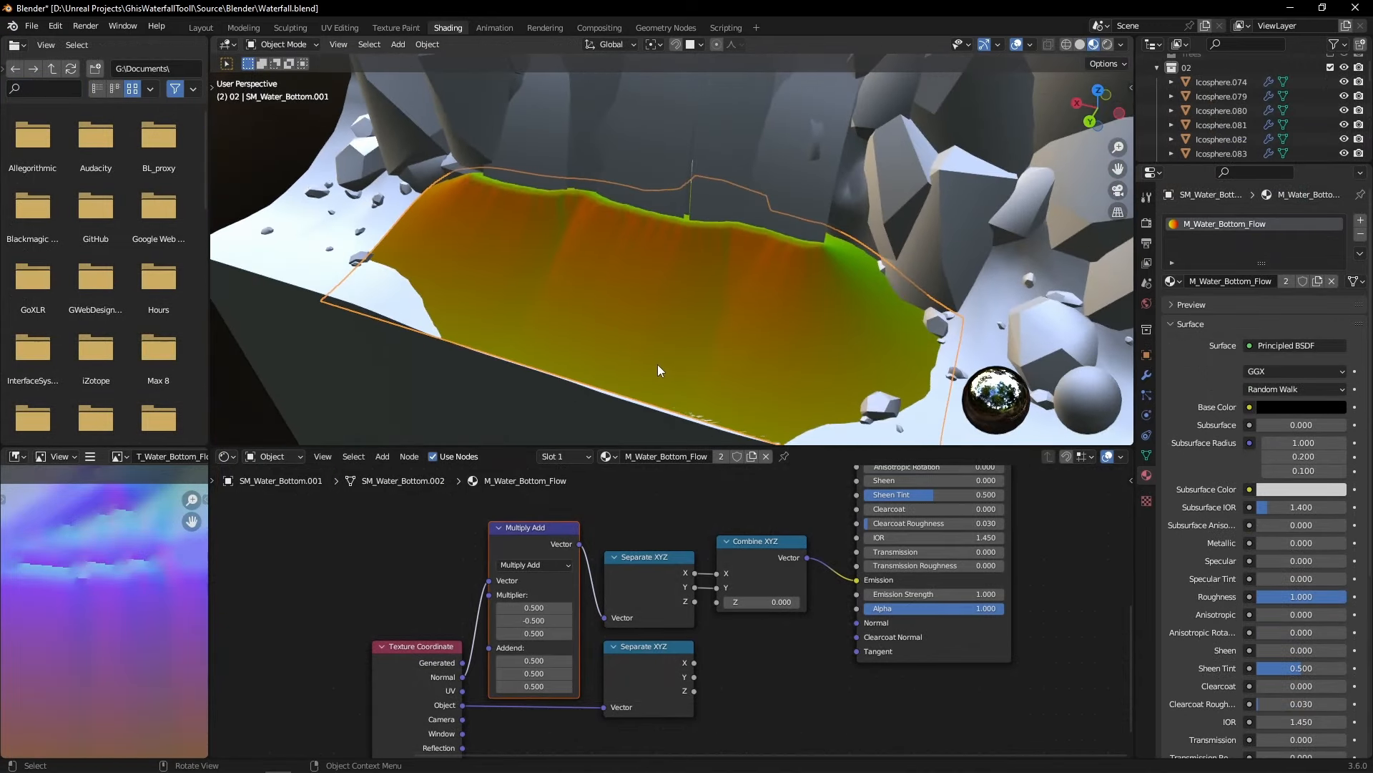